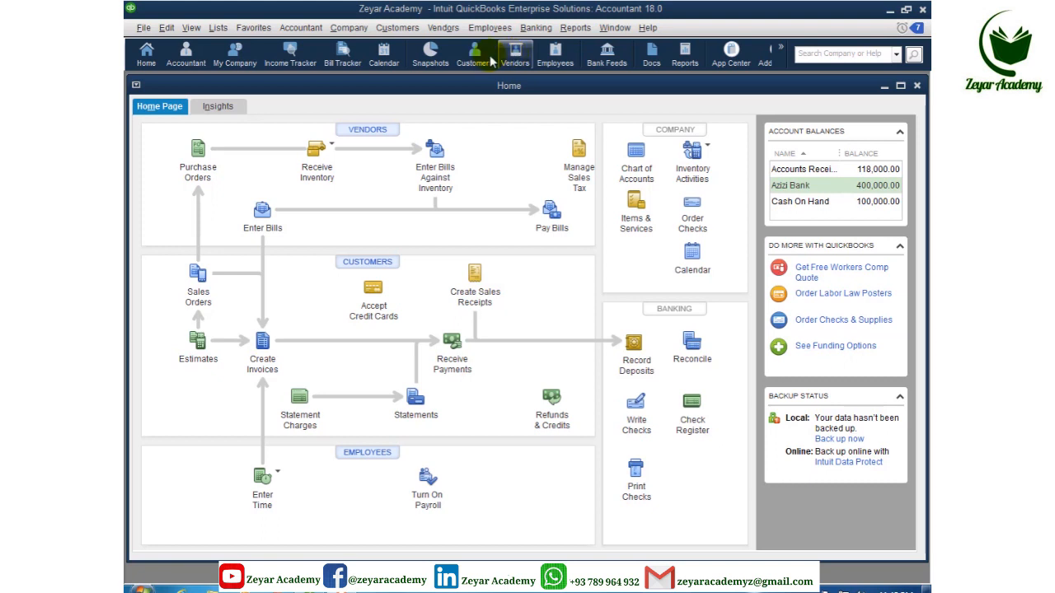
# Step: From the Vendor Center, start a new single vendor record
pyautogui.click(444, 30)
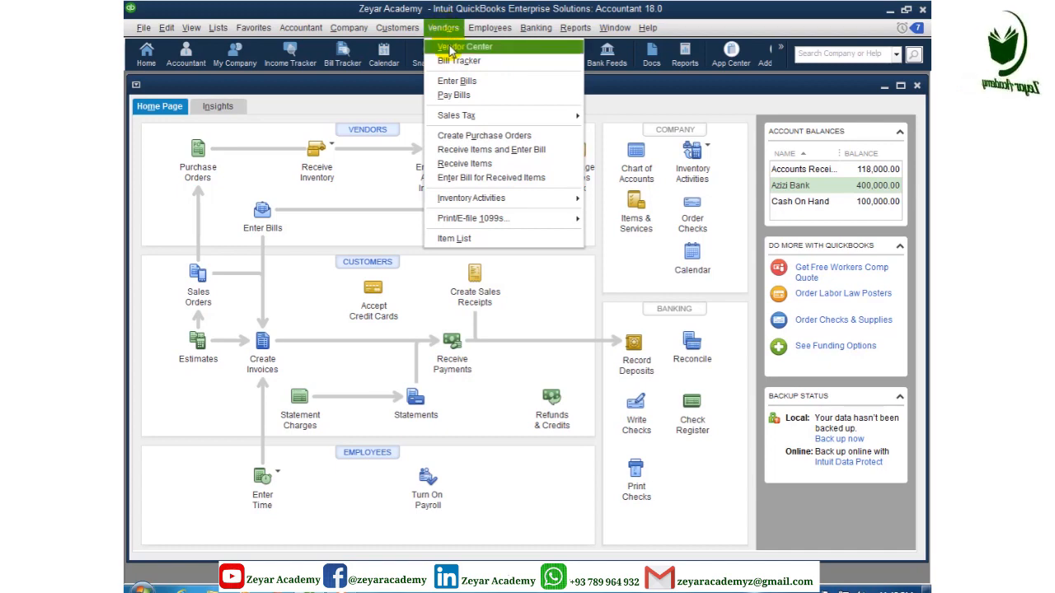
pyautogui.click(451, 48)
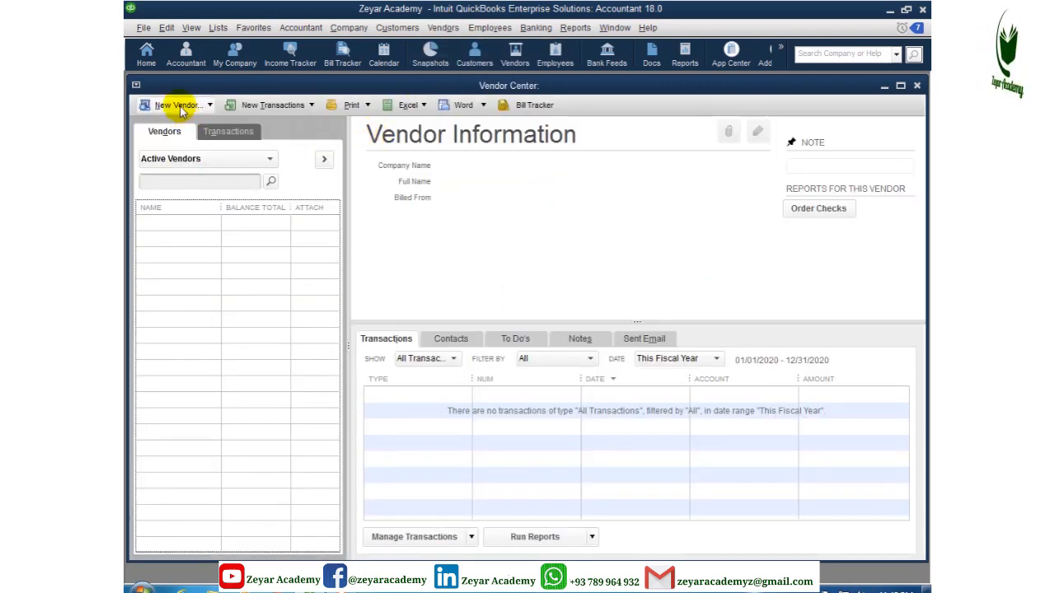
pyautogui.click(176, 105)
pyautogui.click(173, 126)
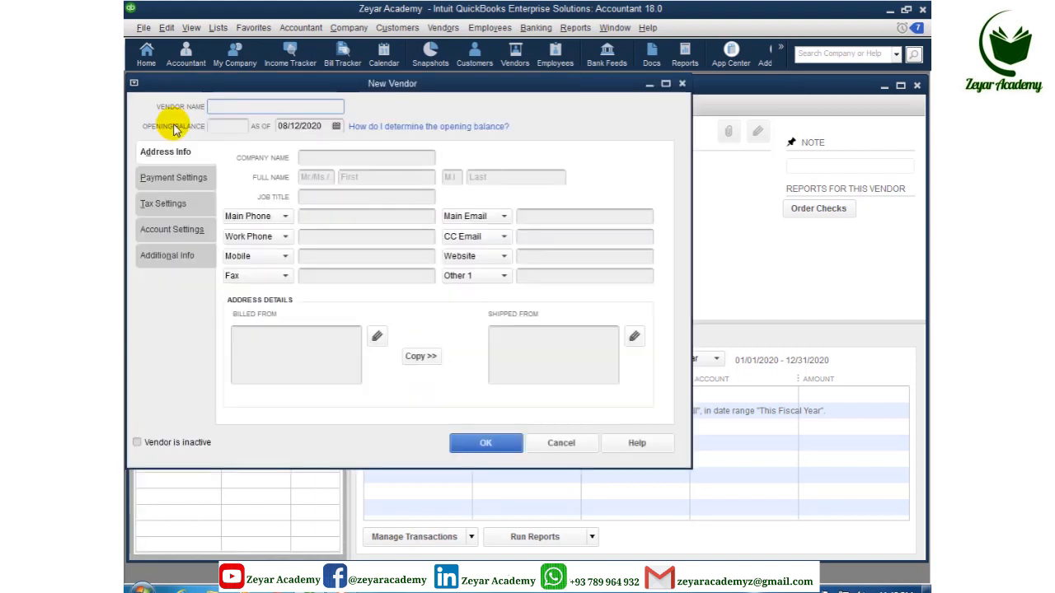
# Step: Enter the vendor's name and a 10000 opening balance as of 08/01/2020
pyautogui.click(238, 111)
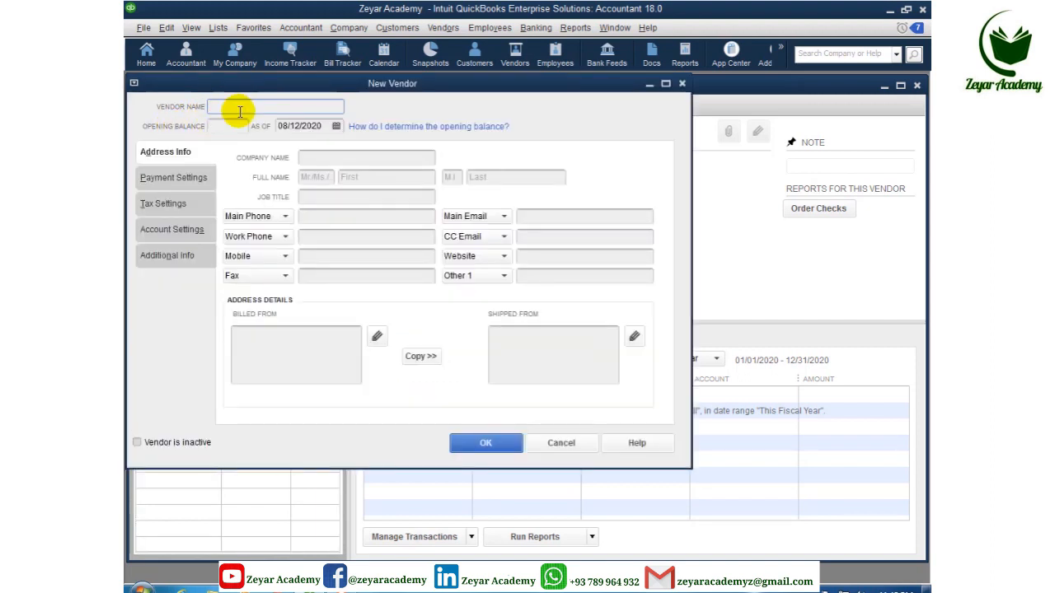
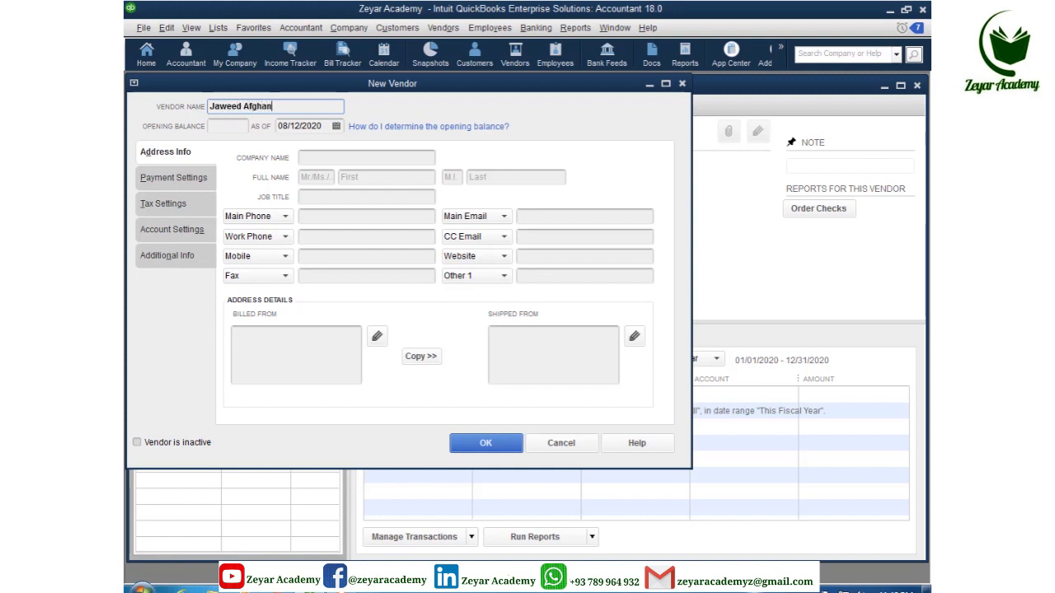
pyautogui.click(212, 126)
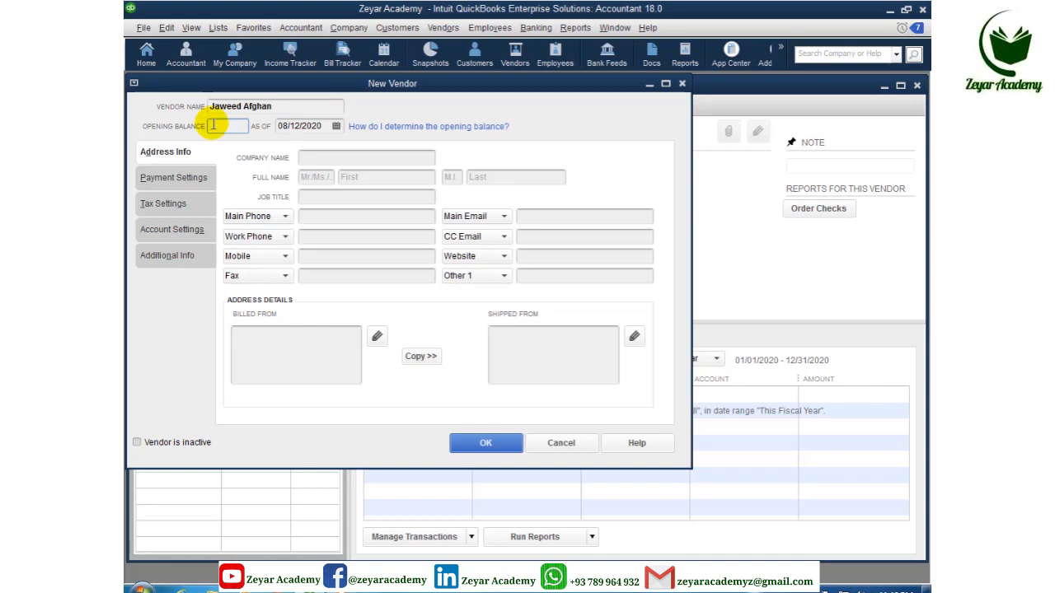
pyautogui.write('10000')
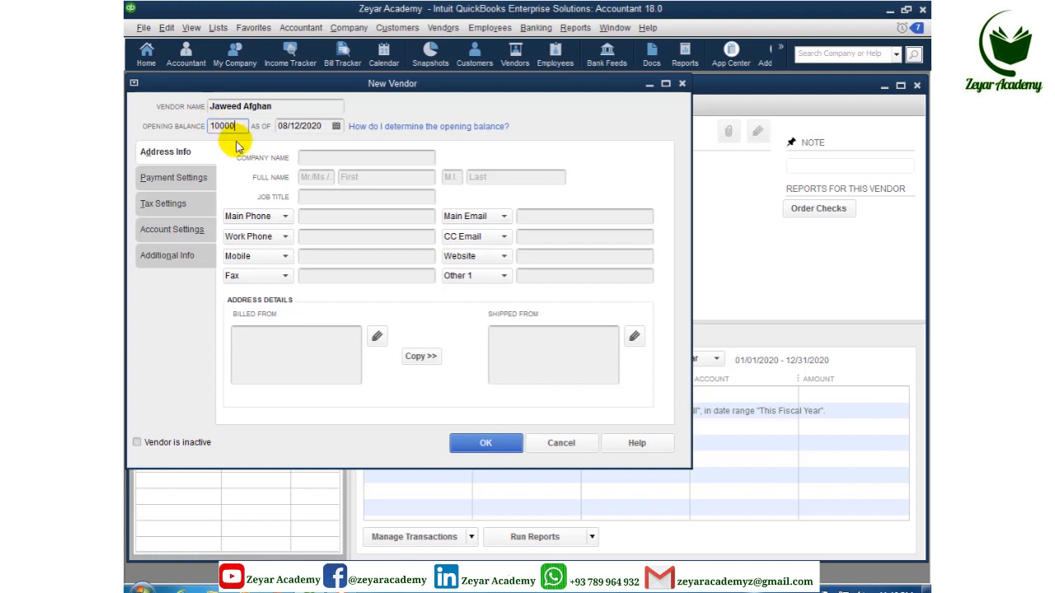
pyautogui.click(336, 126)
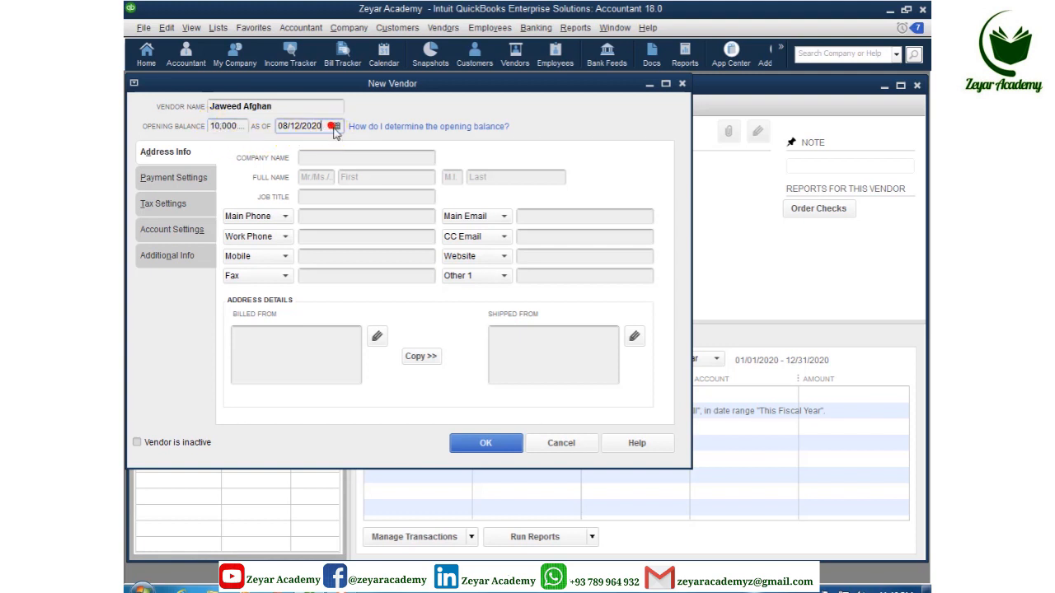
pyautogui.click(386, 194)
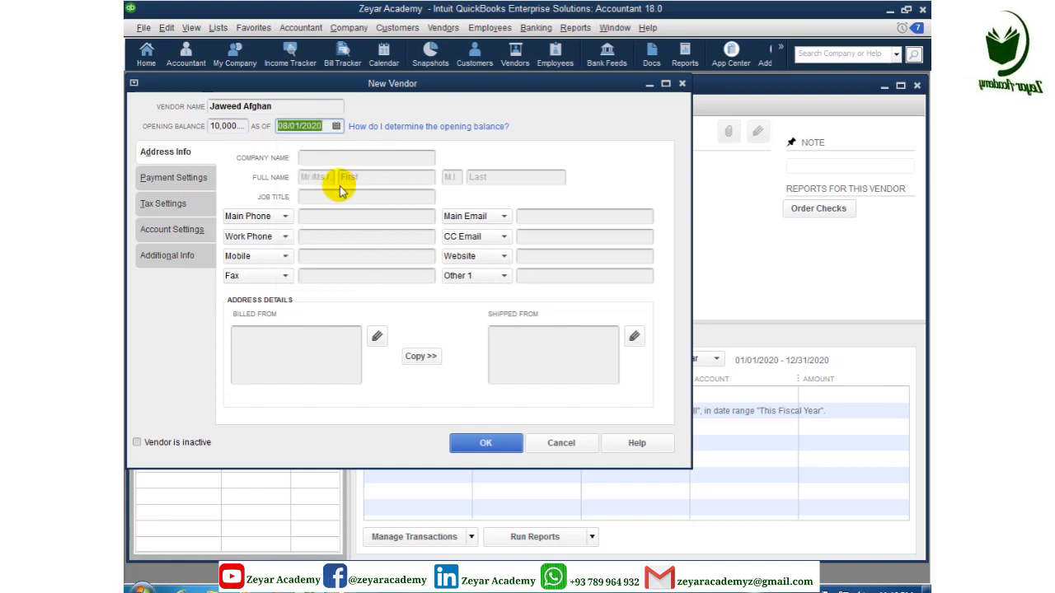
pyautogui.click(330, 158)
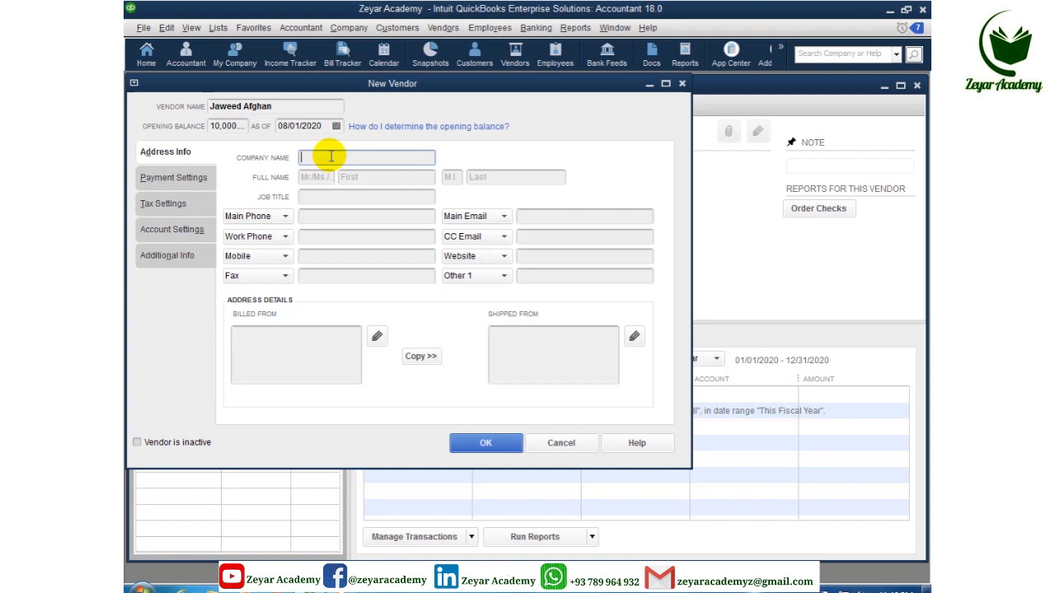
# Step: Enter the Book Store company name, contact title Mr., first and last names, and job title CEO
pyautogui.write('Jaweed')
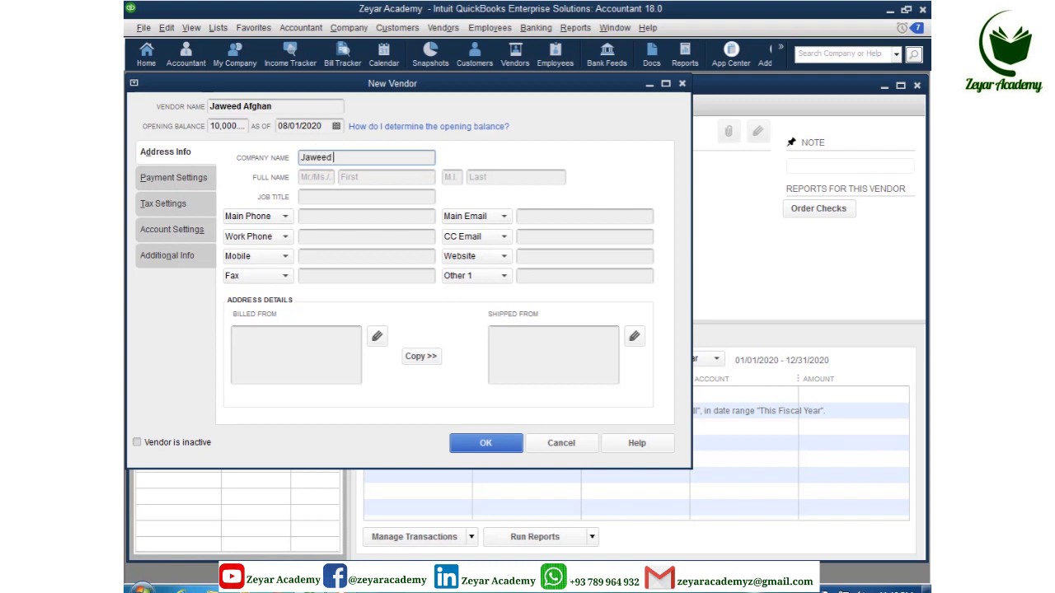
pyautogui.write(' &')
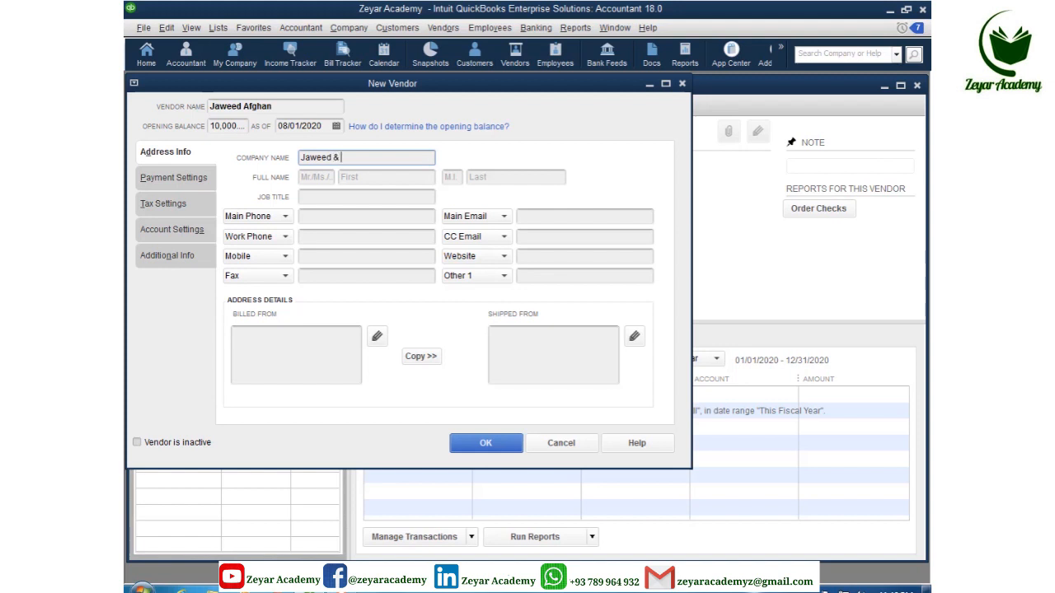
pyautogui.write(' brothers')
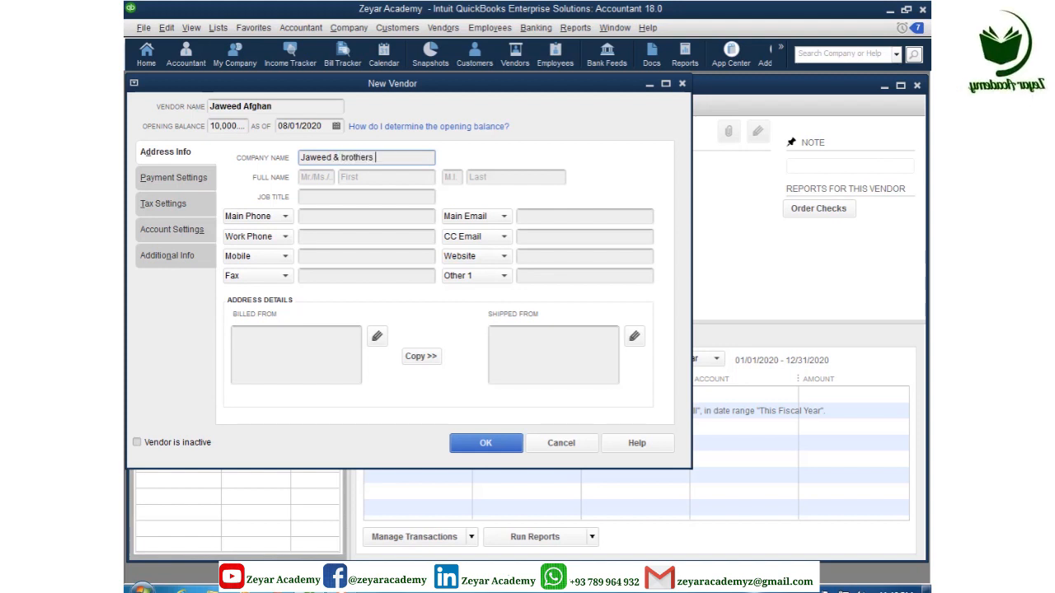
pyautogui.write(' Boo')
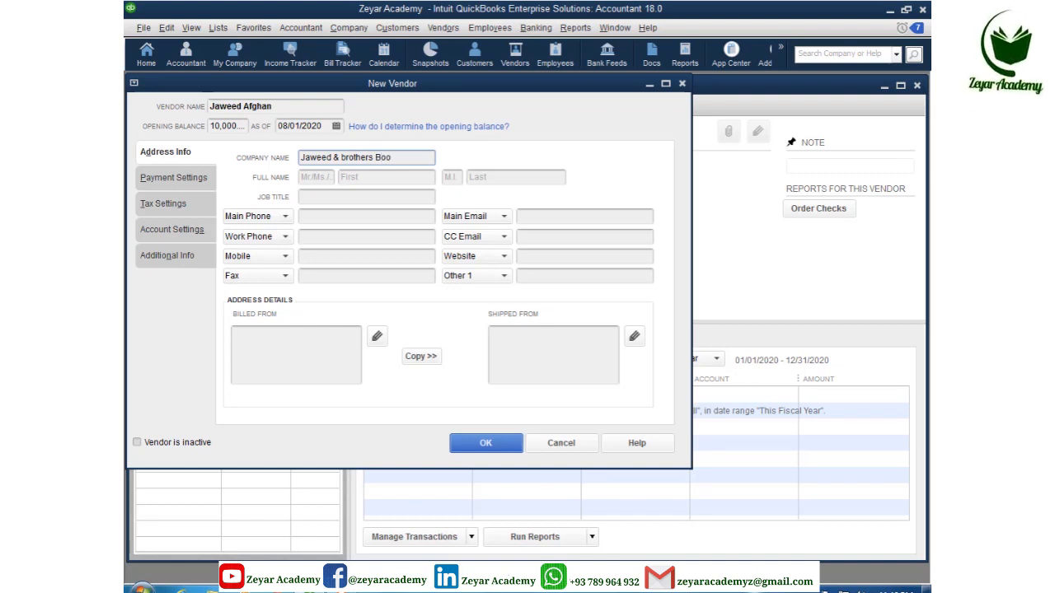
pyautogui.write('k Store')
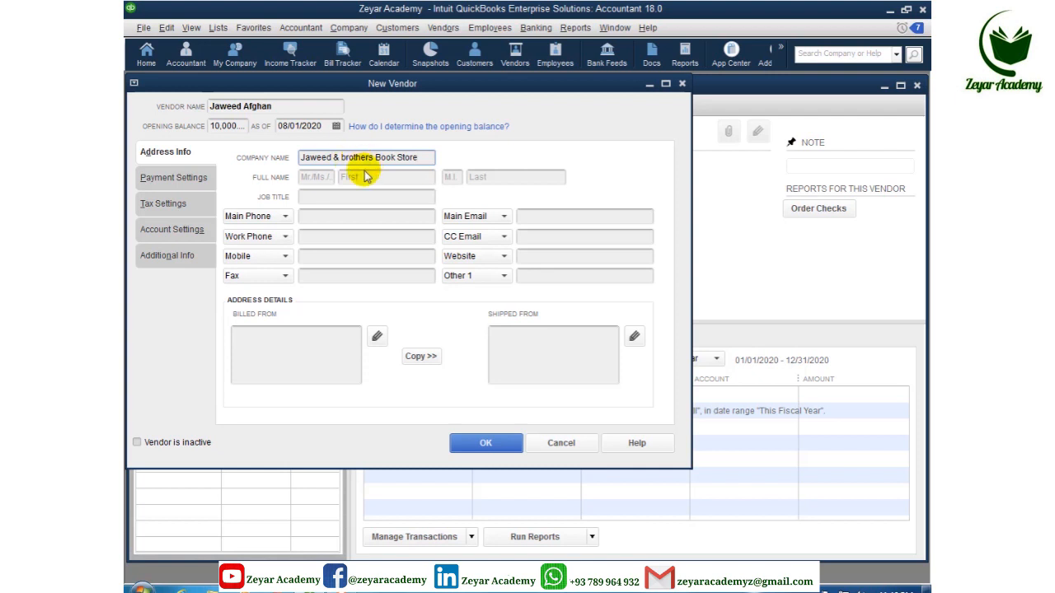
pyautogui.click(317, 177)
pyautogui.write('M')
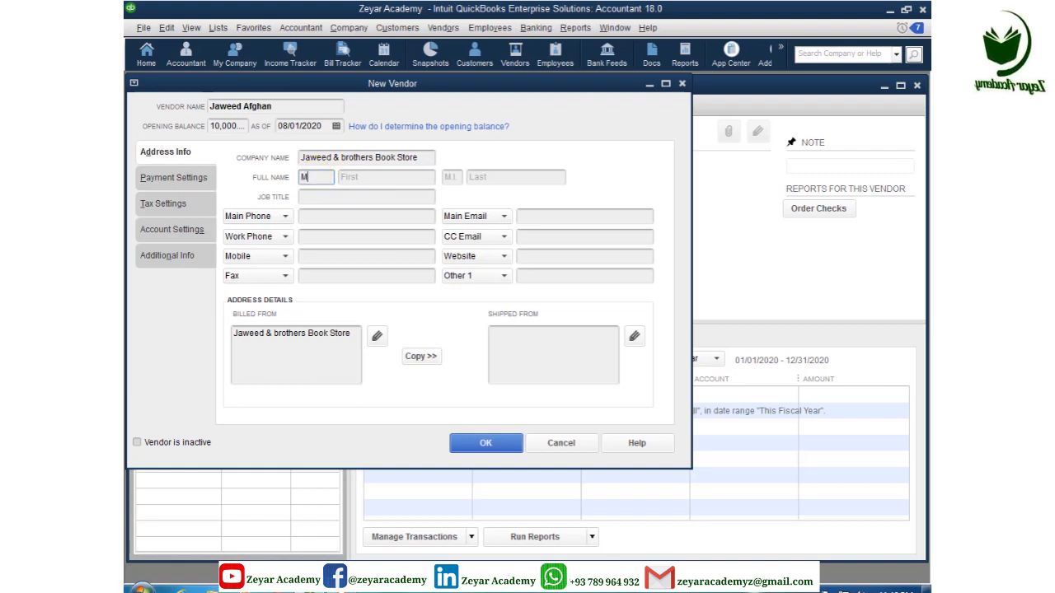
pyautogui.write('r.')
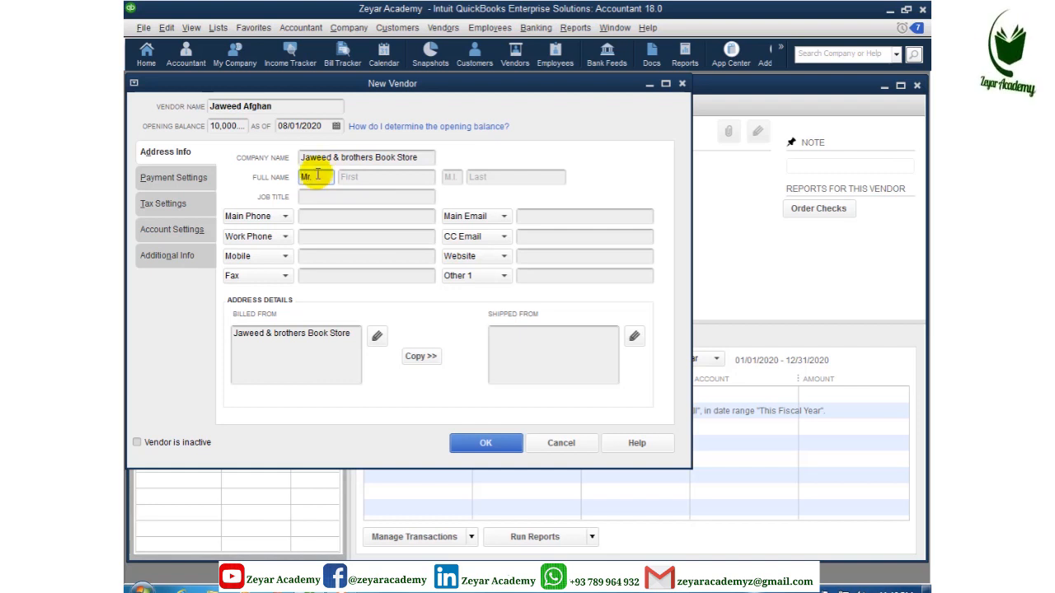
pyautogui.click(348, 177)
pyautogui.click(349, 176)
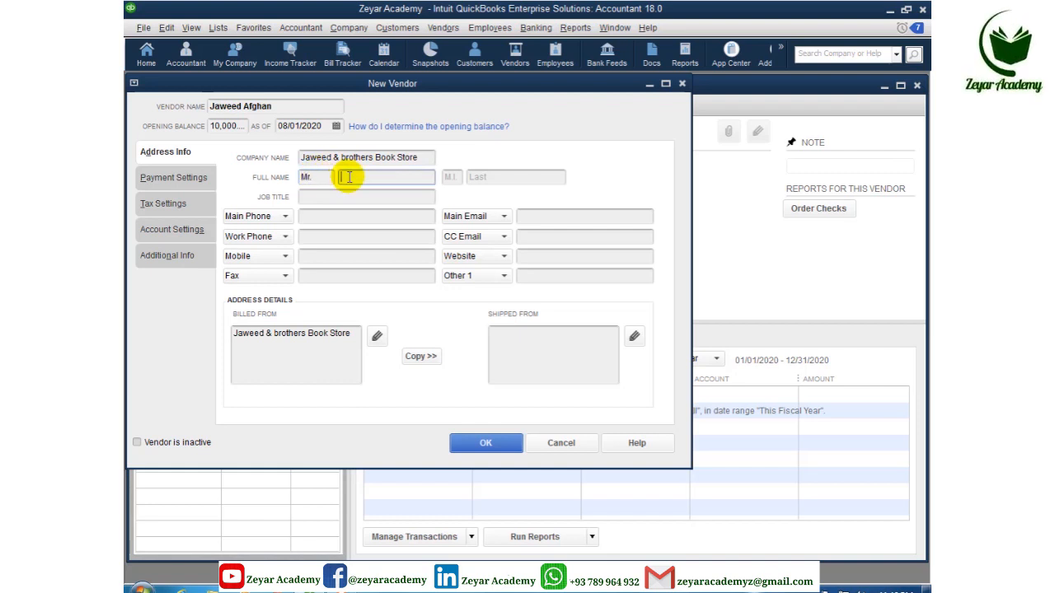
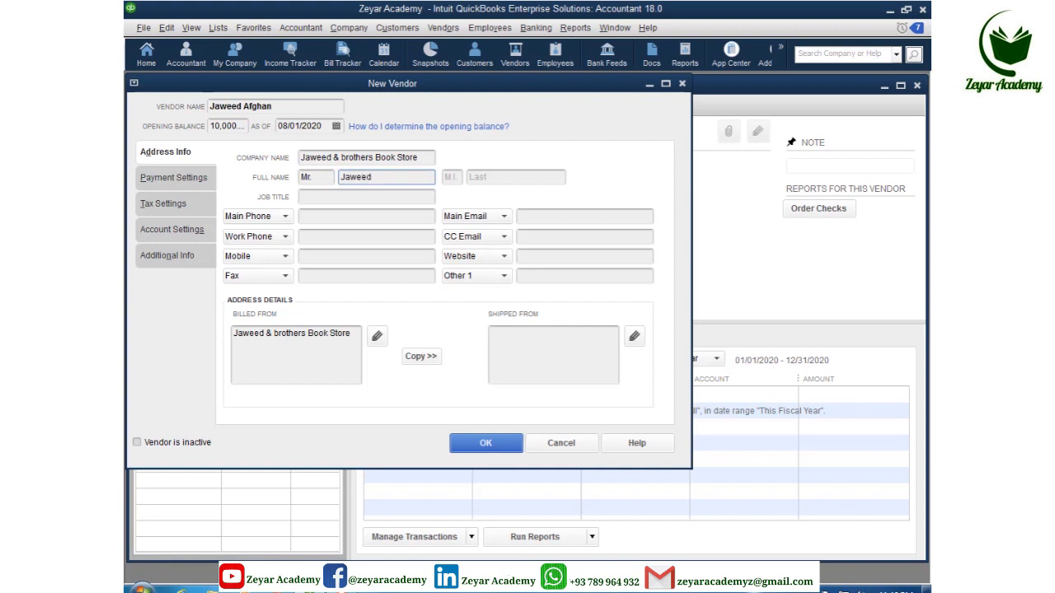
pyautogui.click(481, 177)
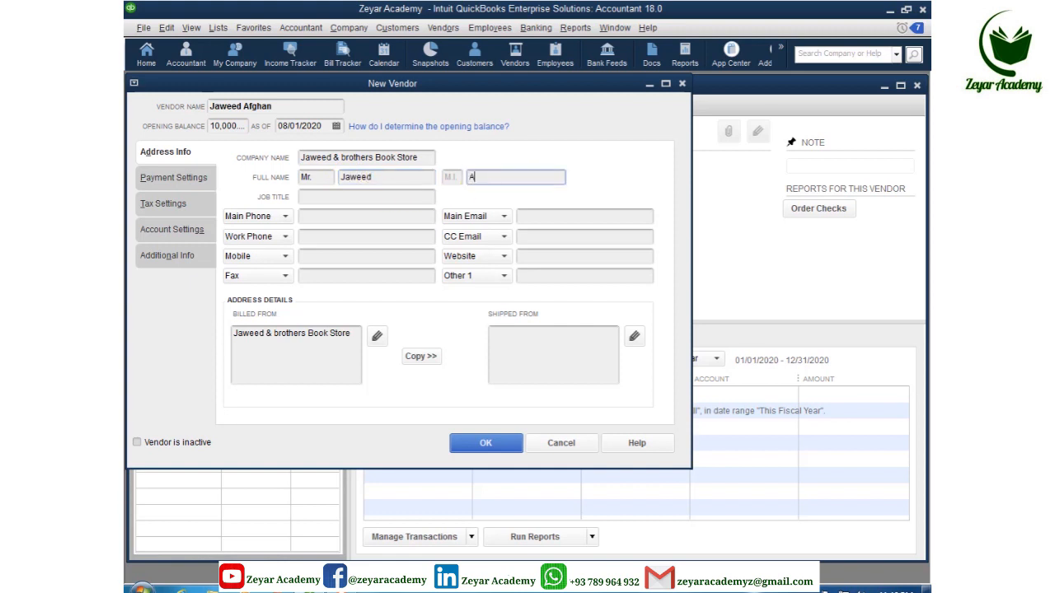
pyautogui.click(341, 198)
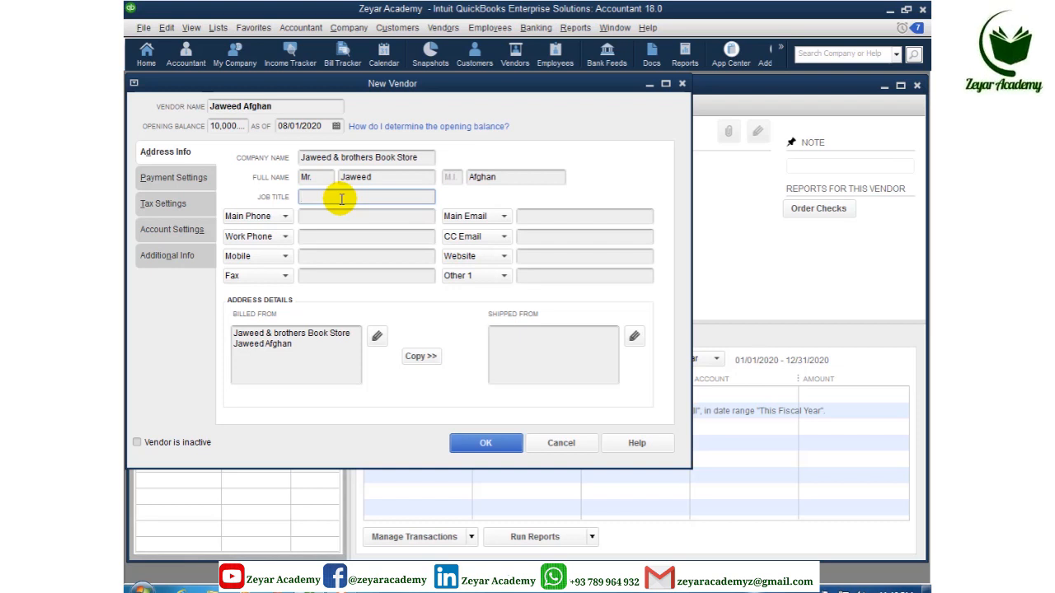
pyautogui.write('CEO')
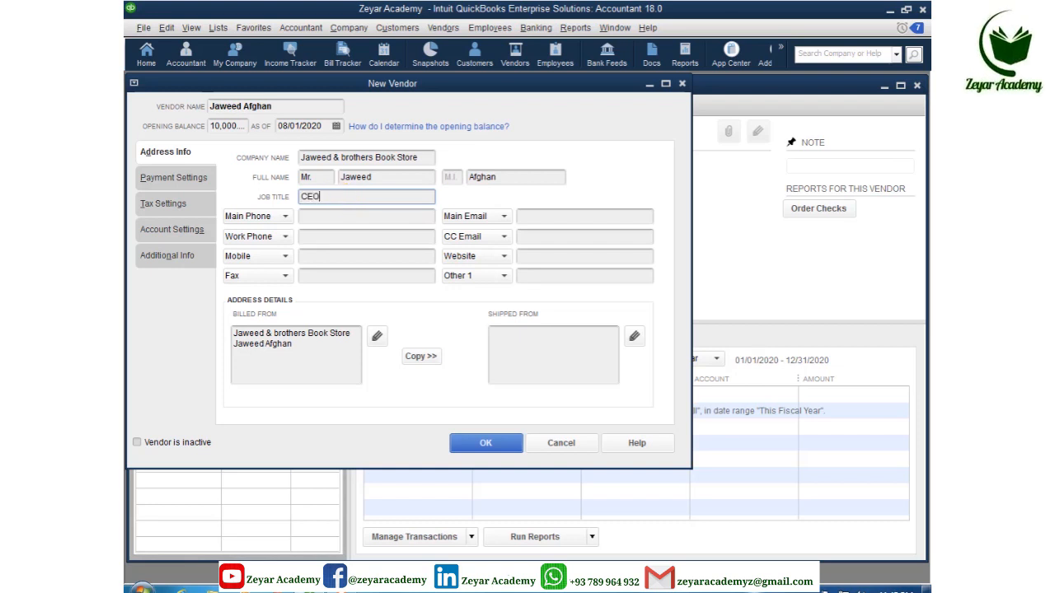
# Step: Fill in the vendor's main, work and mobile phone numbers
pyautogui.click(338, 217)
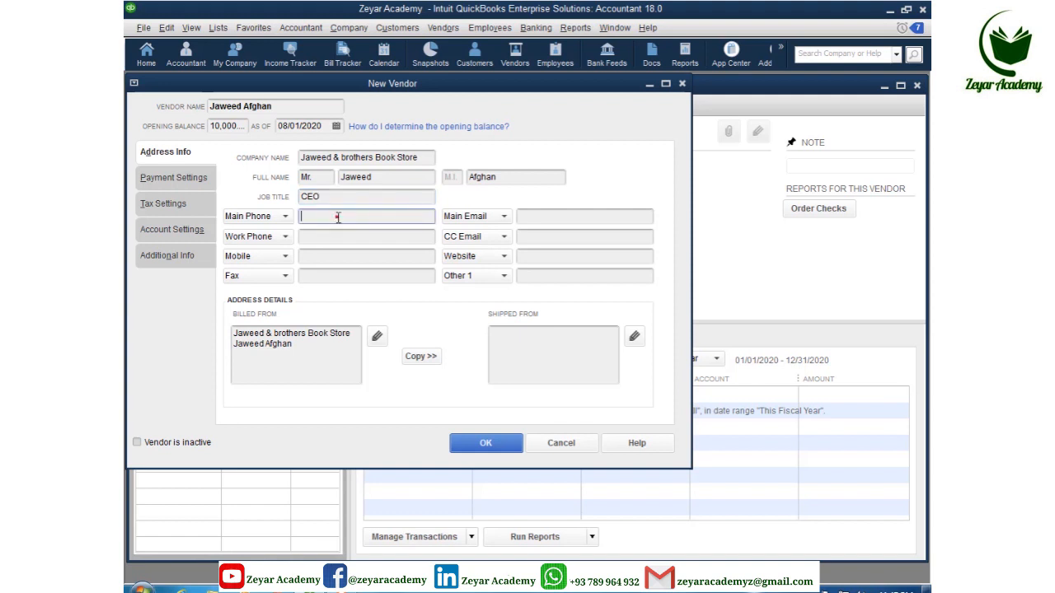
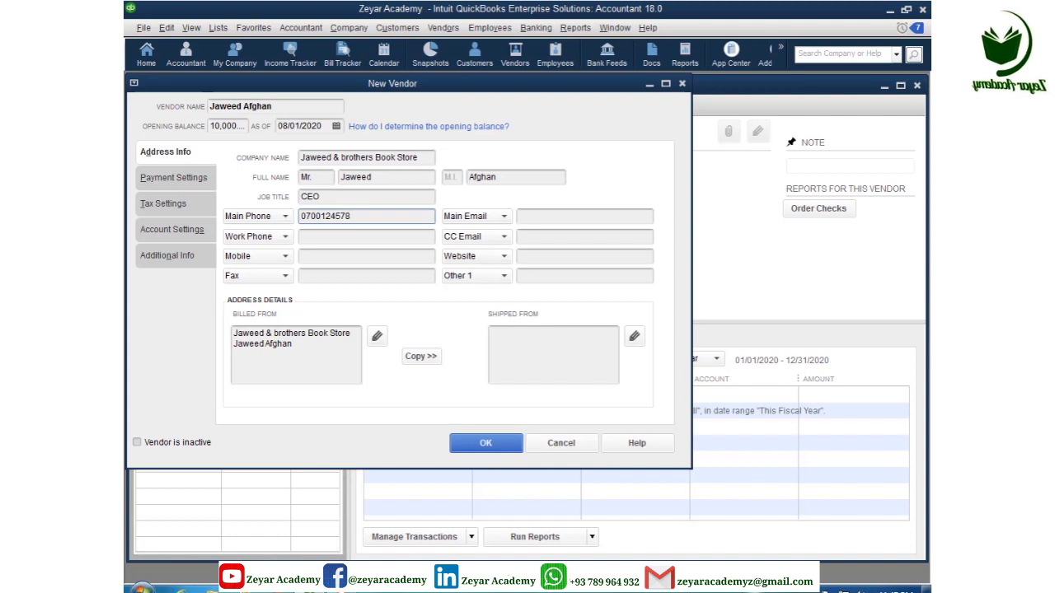
pyautogui.click(333, 239)
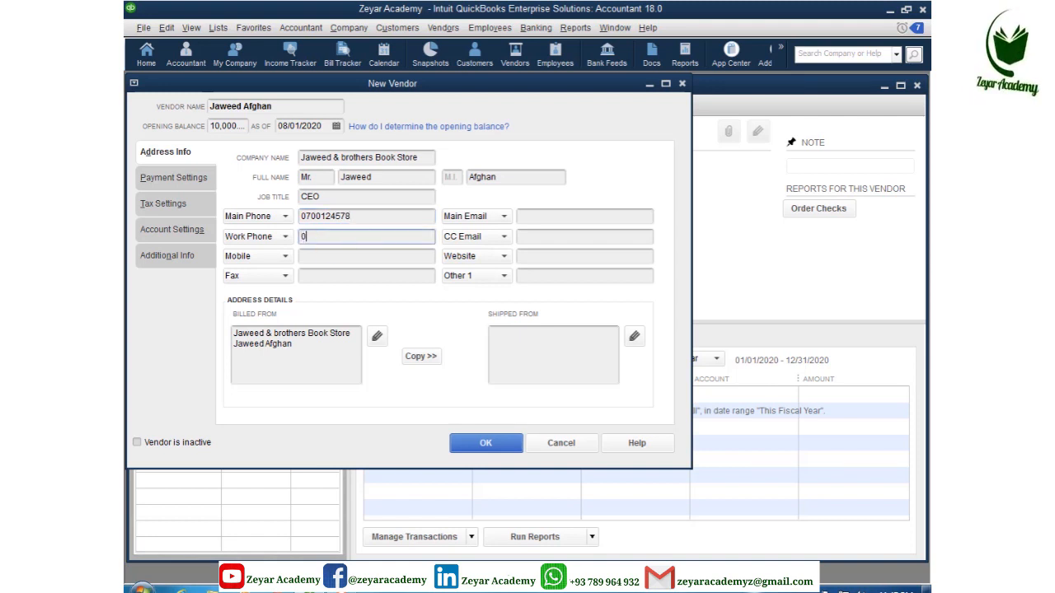
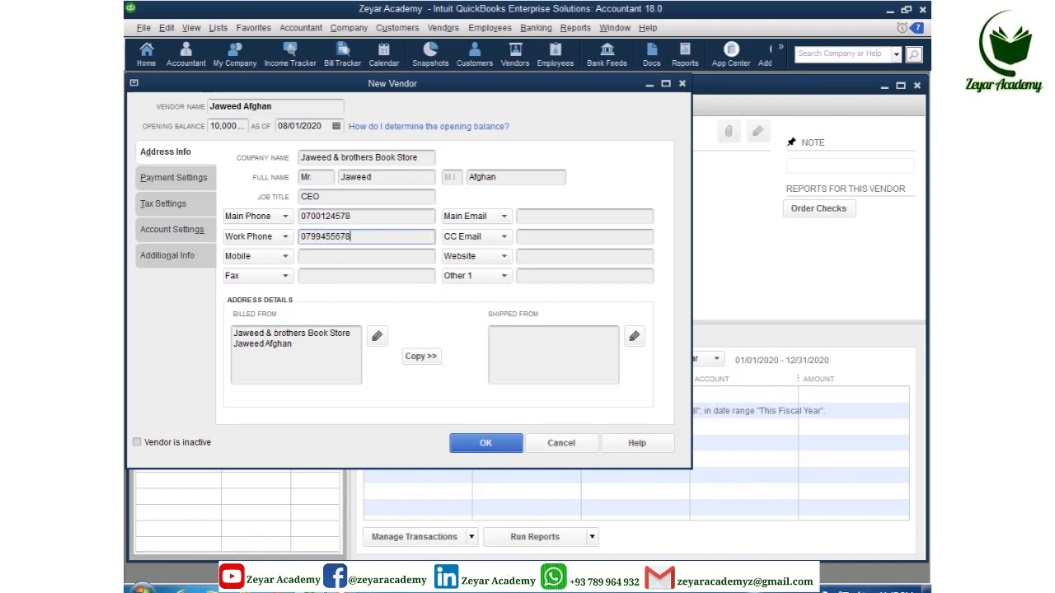
pyautogui.click(324, 256)
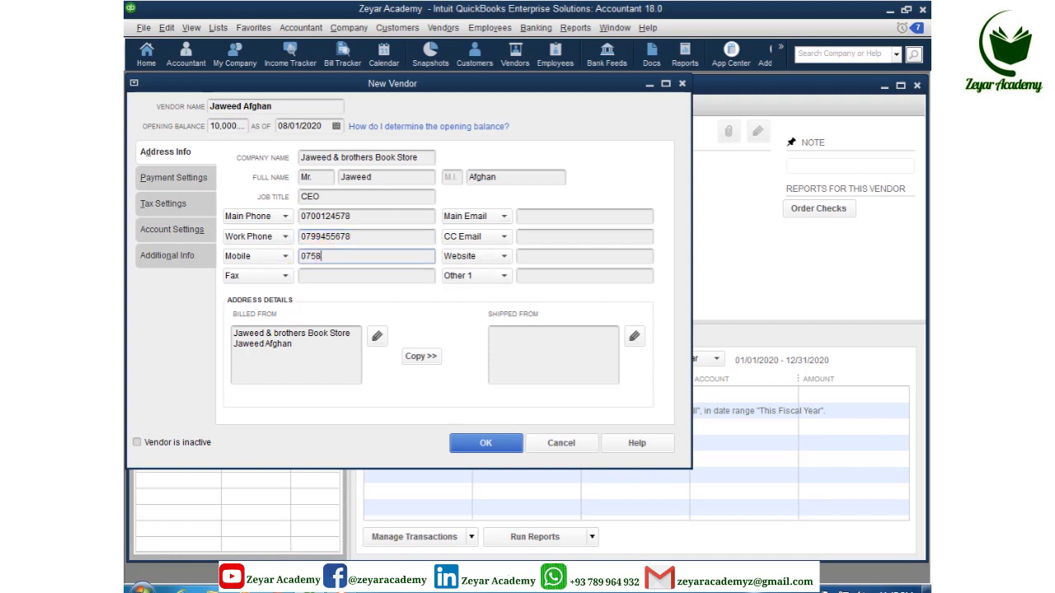
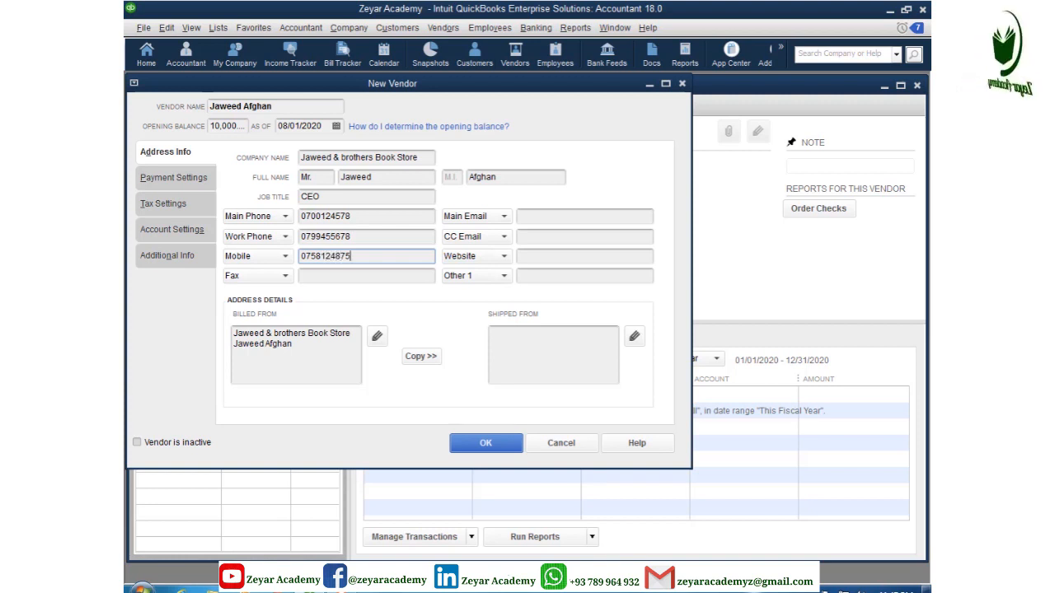
pyautogui.click(325, 276)
# Step: Enter the contact's main e-mail address
pyautogui.click(526, 216)
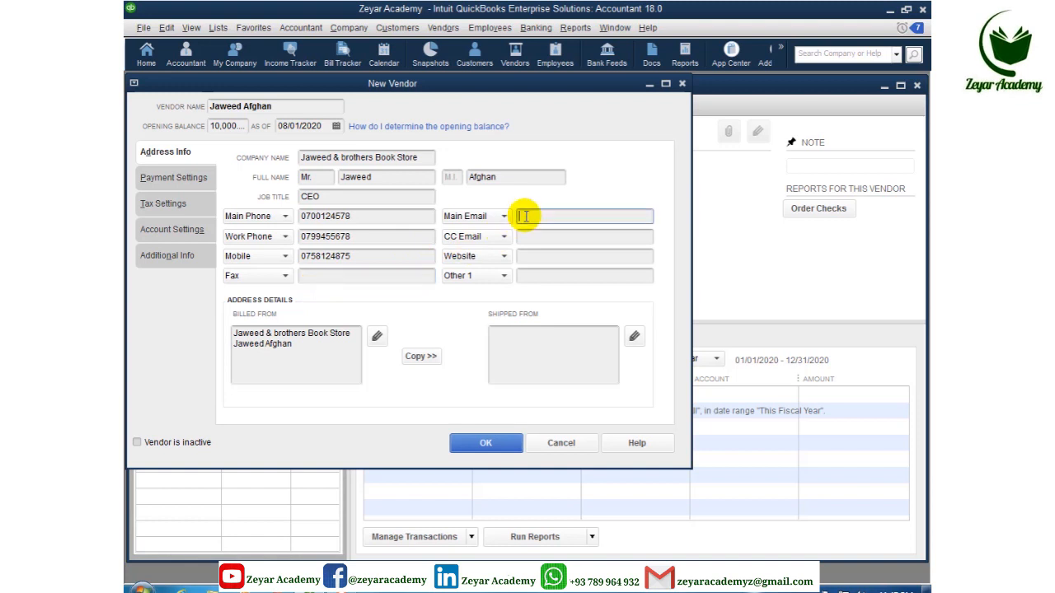
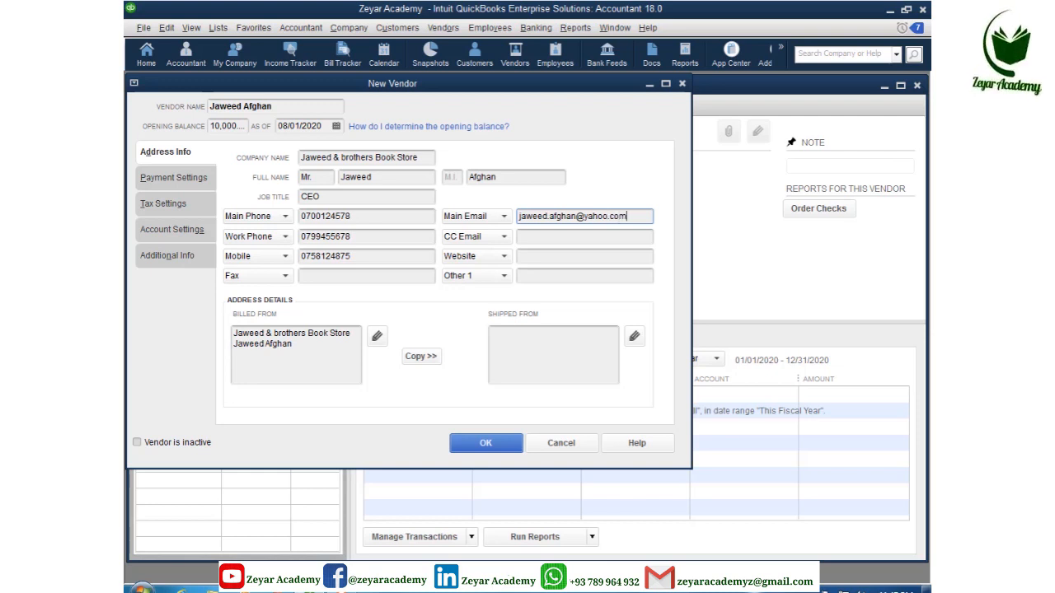
pyautogui.click(537, 238)
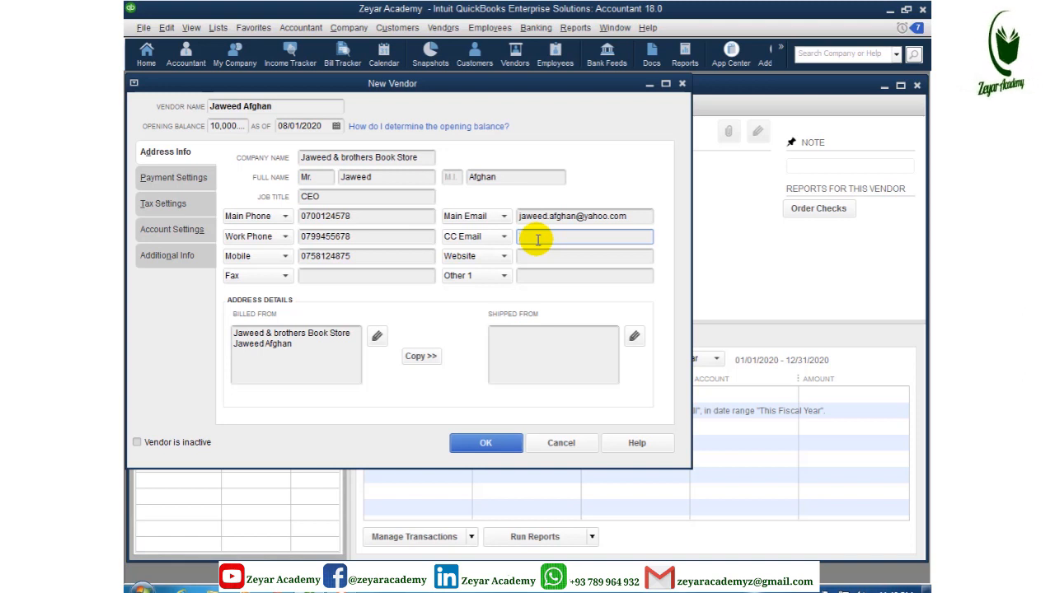
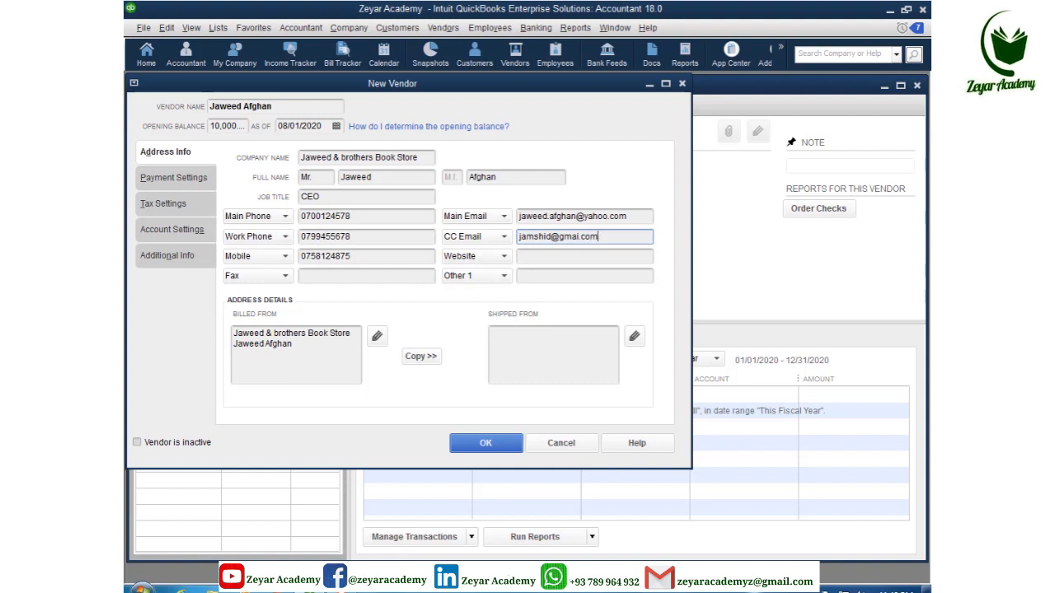
# Step: Add a CC e-mail address, set the Other 1 field to Skype ID, and enter the Skype name
pyautogui.click(549, 255)
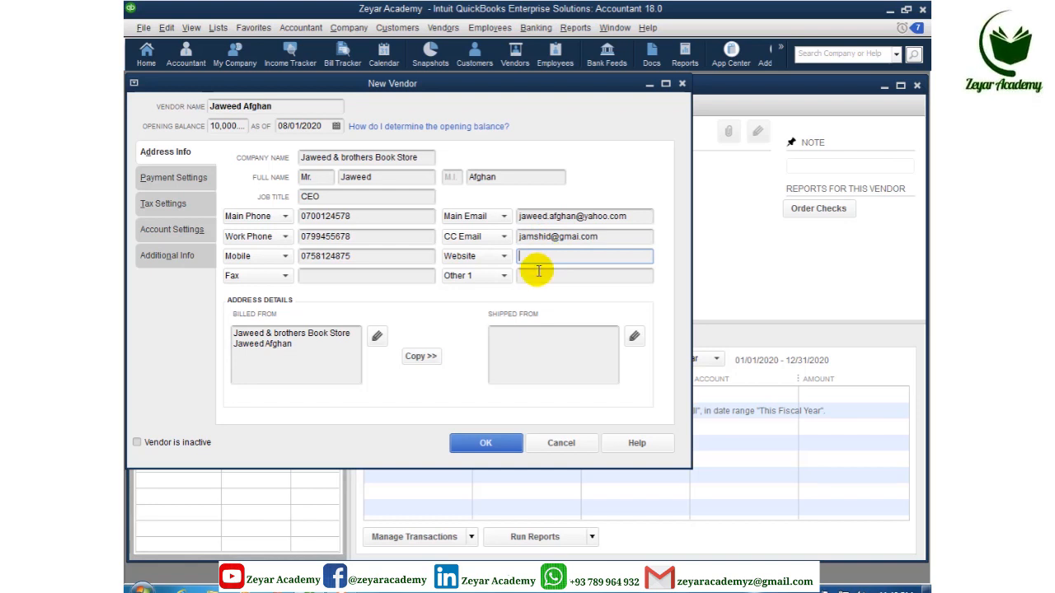
pyautogui.click(504, 276)
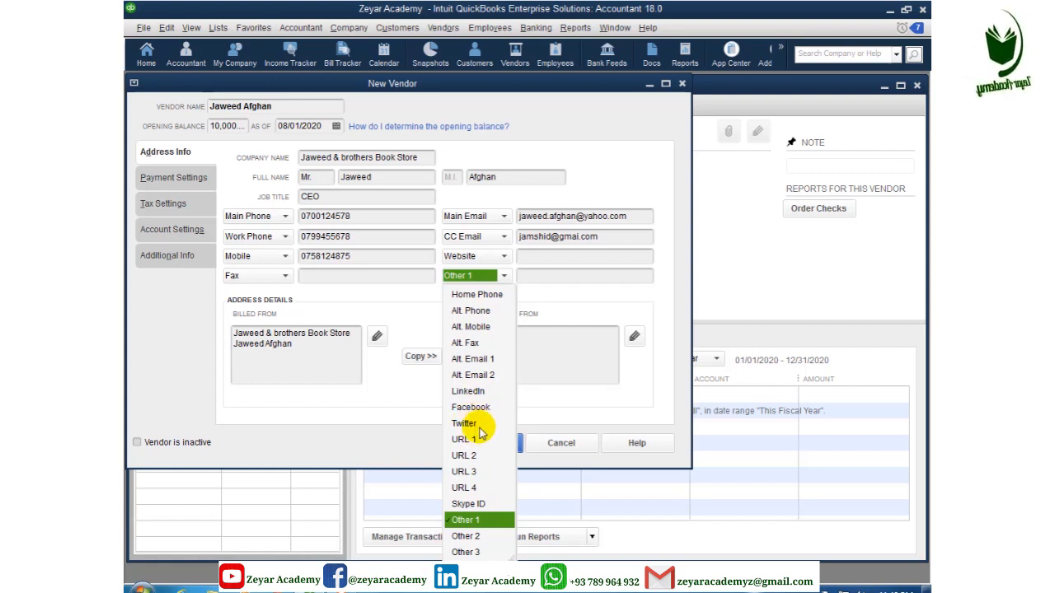
pyautogui.click(471, 505)
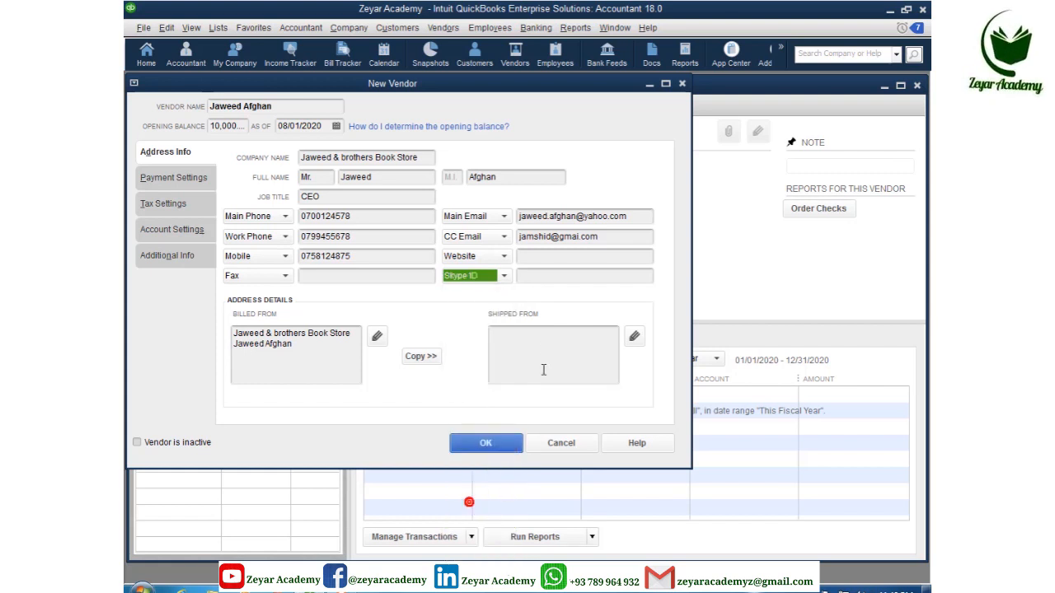
pyautogui.click(536, 277)
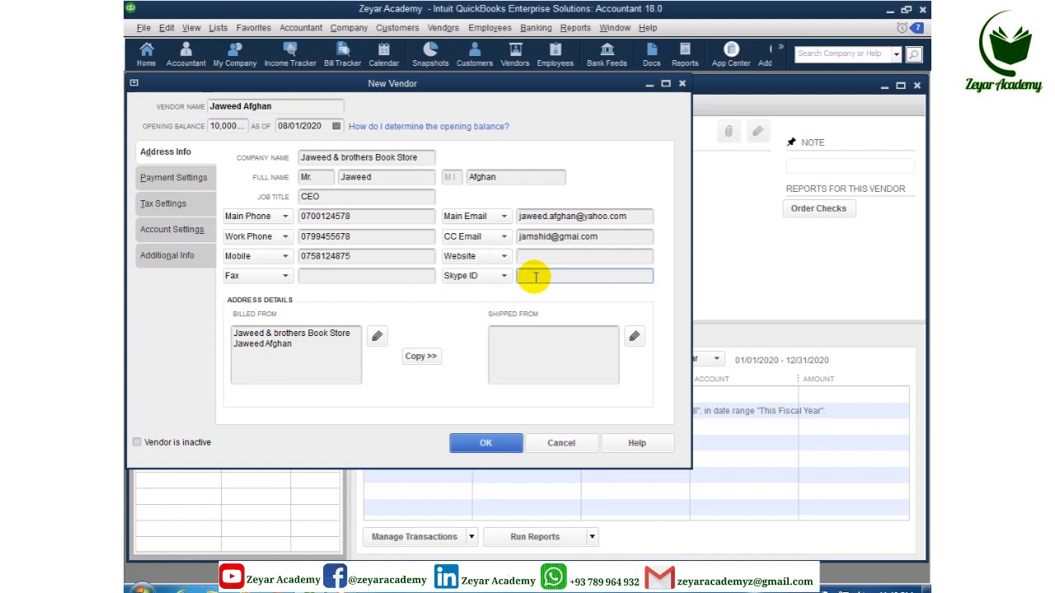
pyautogui.write('Ja')
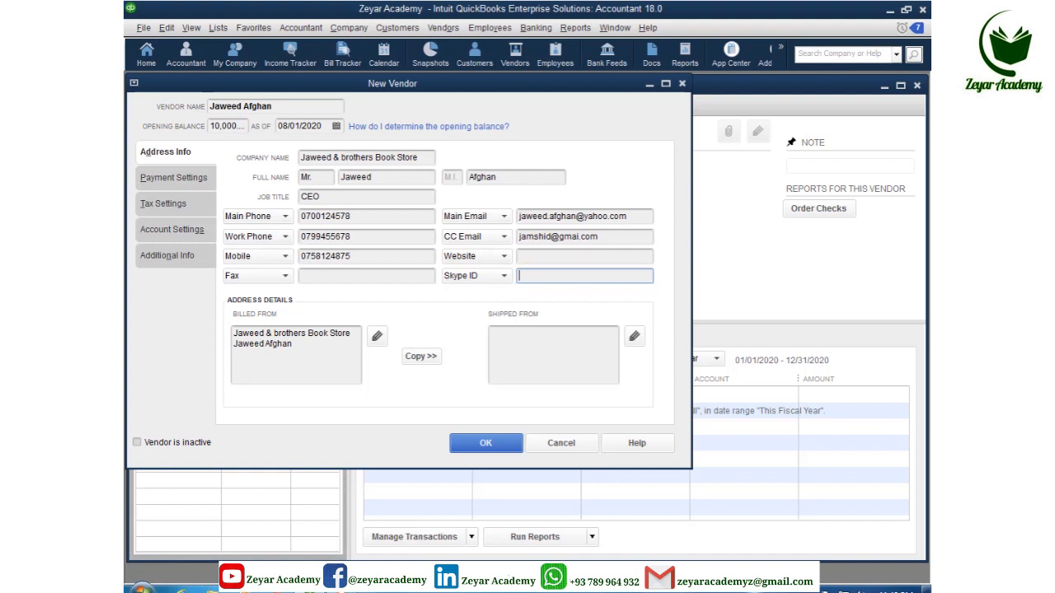
pyautogui.write('weed')
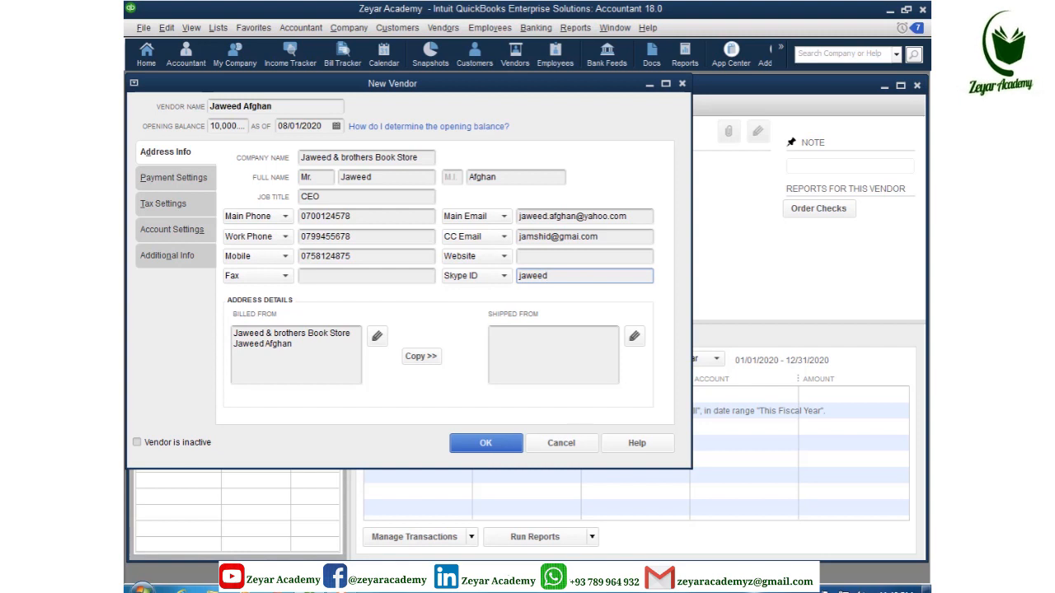
pyautogui.write('101')
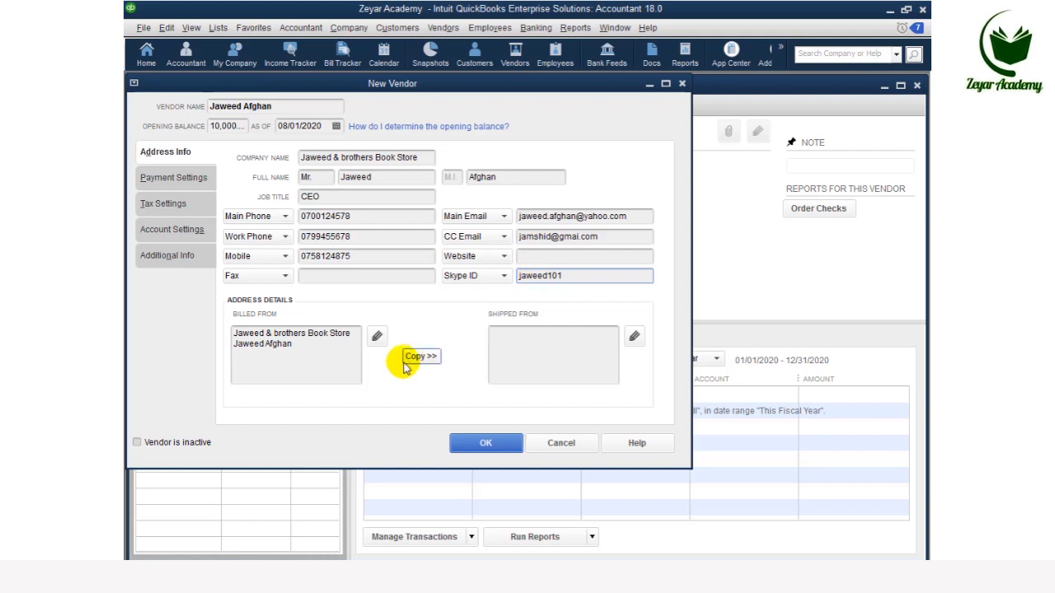
# Step: Add the city and country to the Billed From address and copy it to Shipped From
pyautogui.click(305, 350)
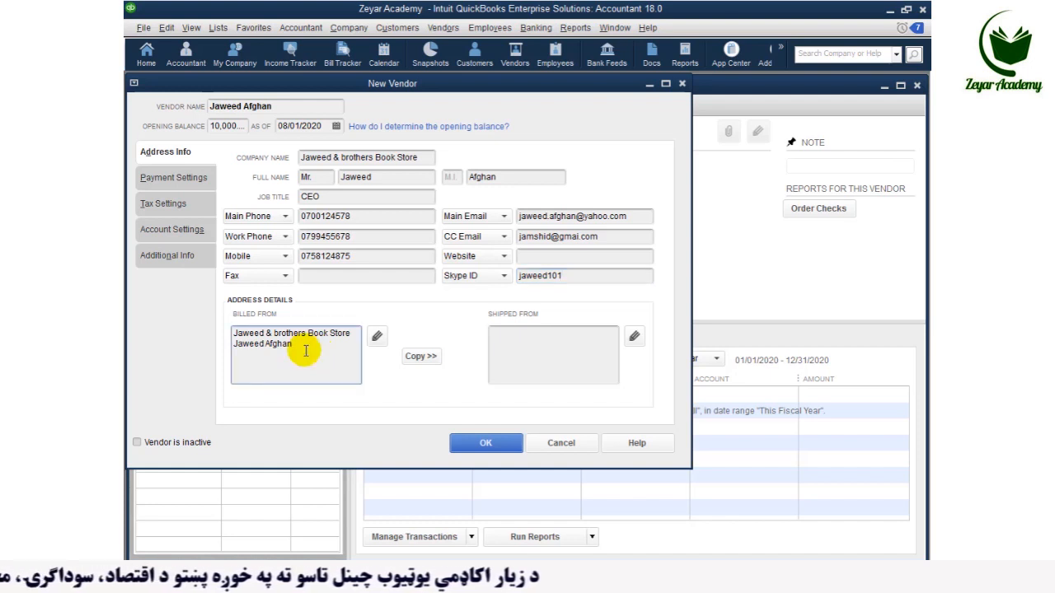
pyautogui.press('Return')
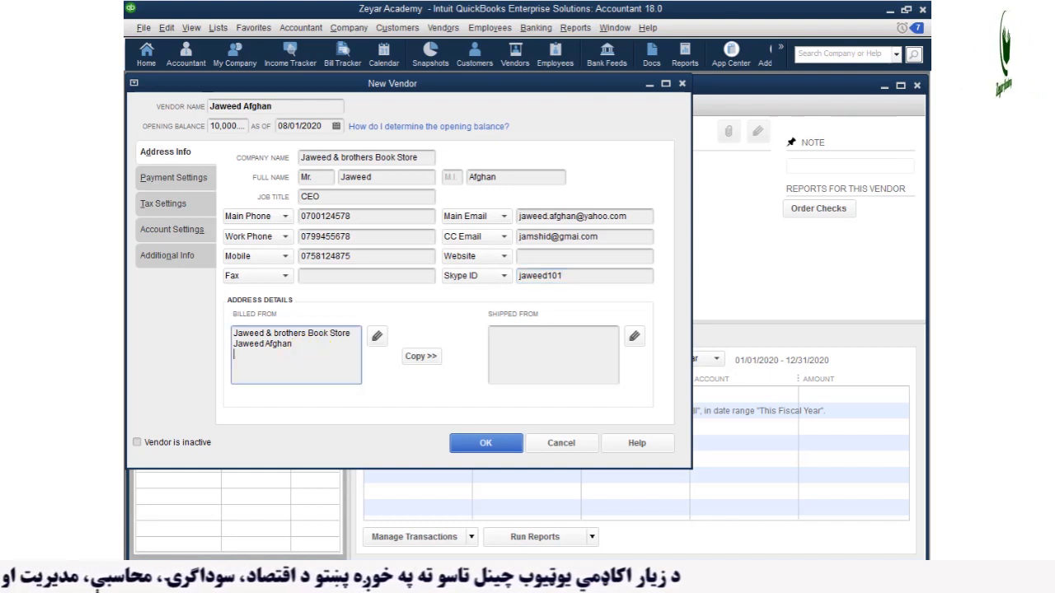
pyautogui.write('ka')
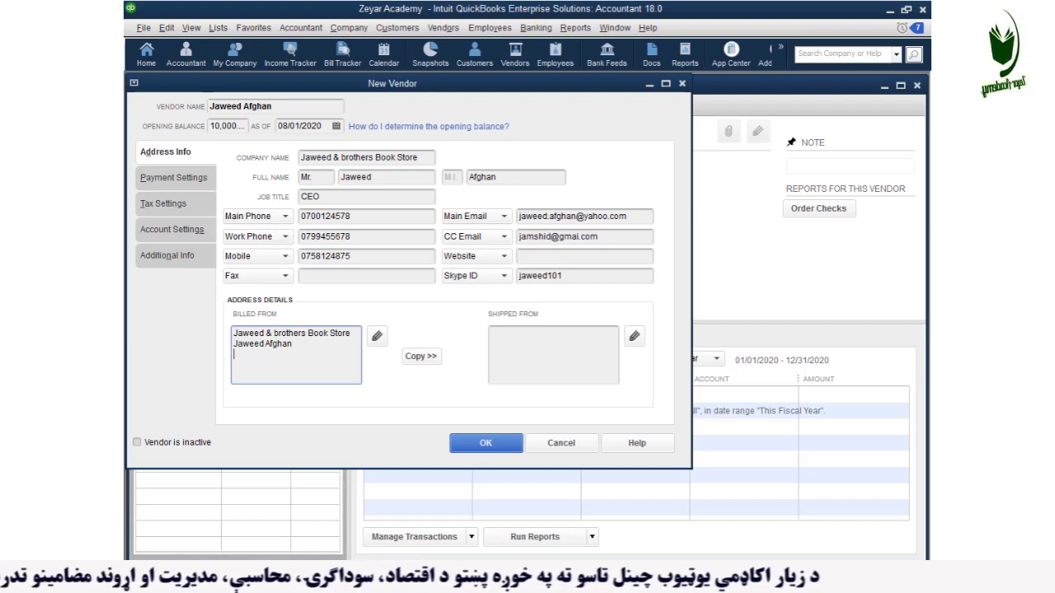
pyautogui.write('bul, Afghanistan')
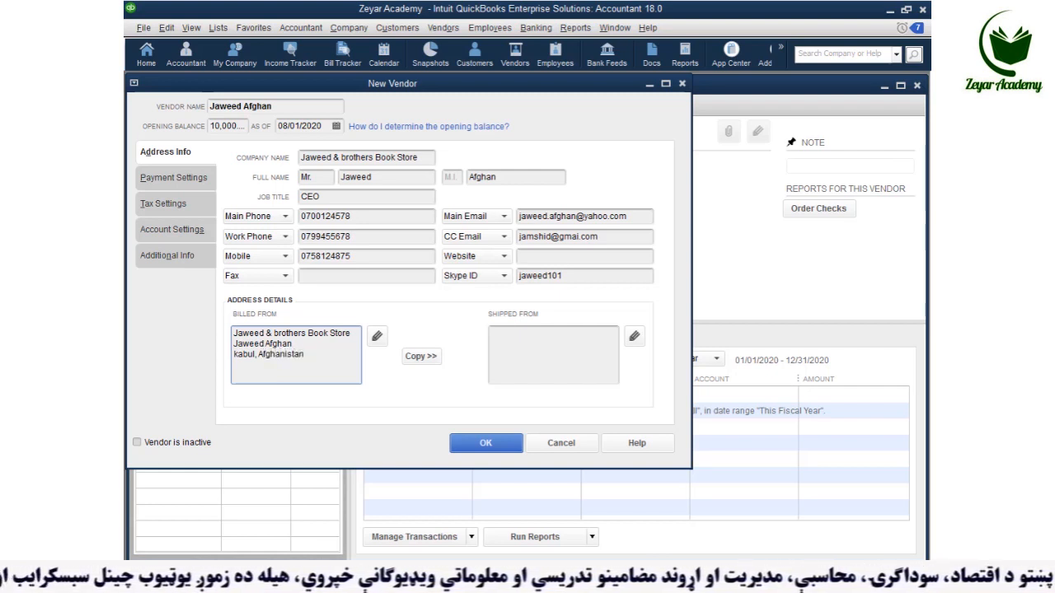
pyautogui.click(422, 357)
pyautogui.click(634, 164)
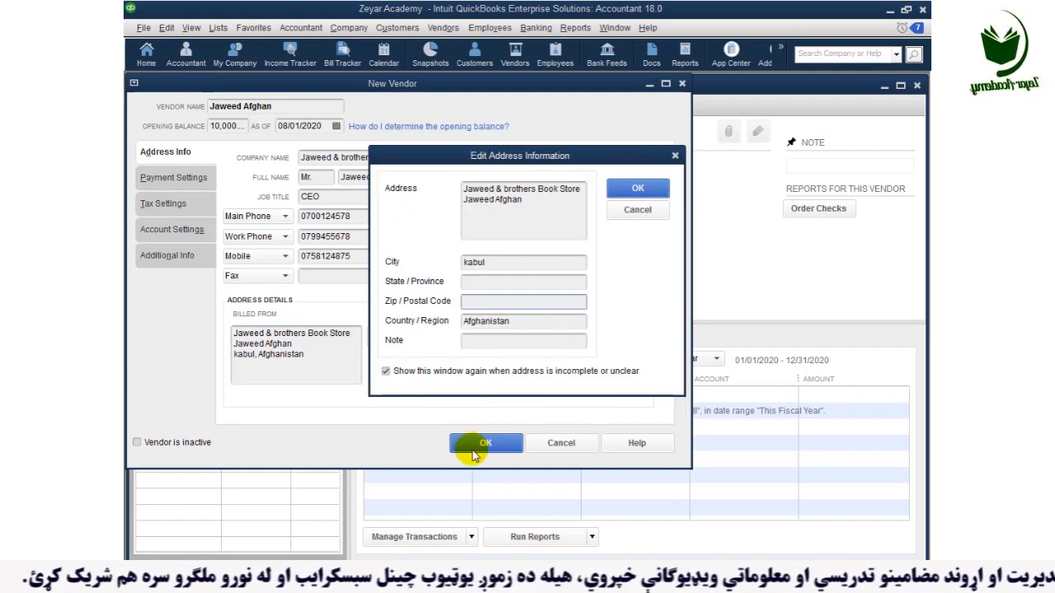
pyautogui.click(633, 187)
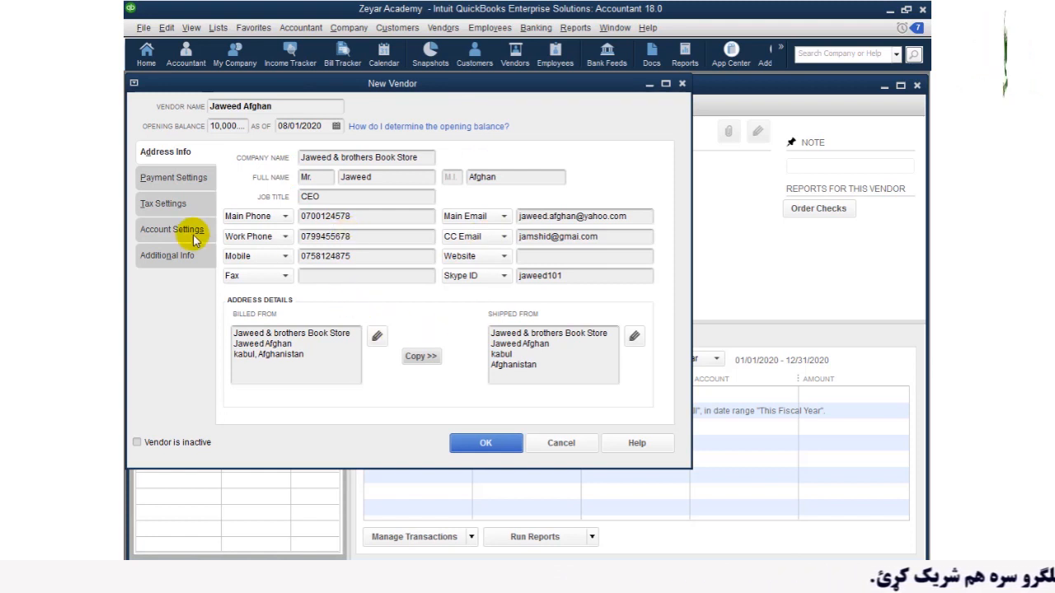
# Step: Enter the vendor's account number under Payment Settings
pyautogui.click(193, 184)
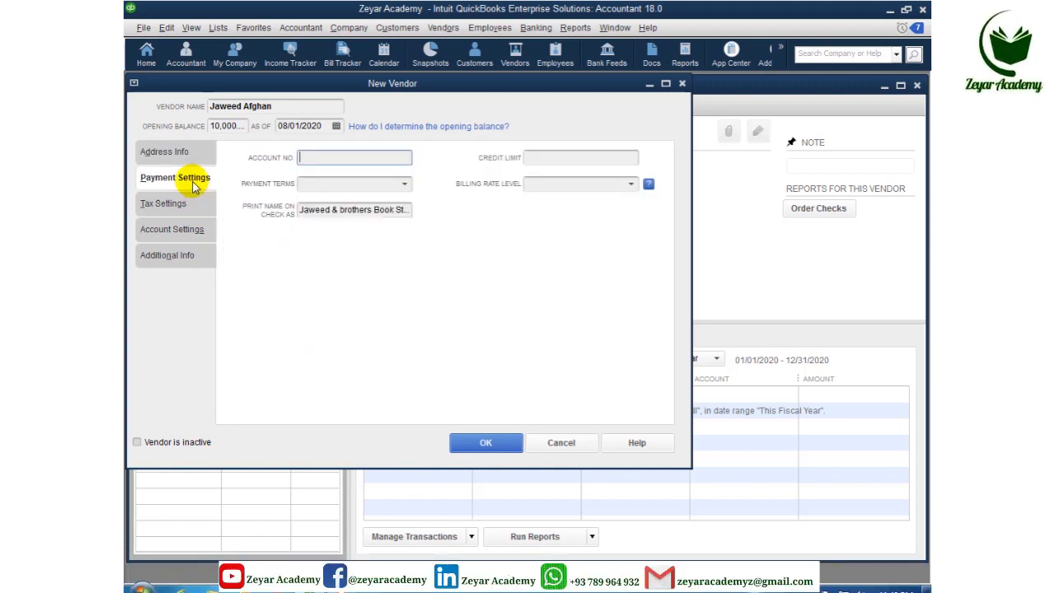
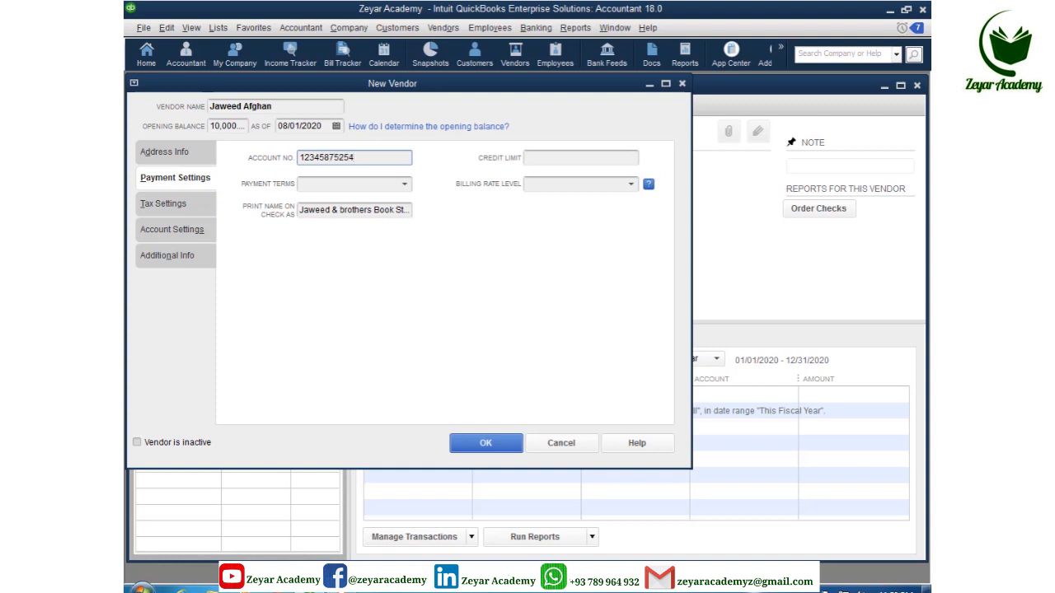
pyautogui.click(405, 184)
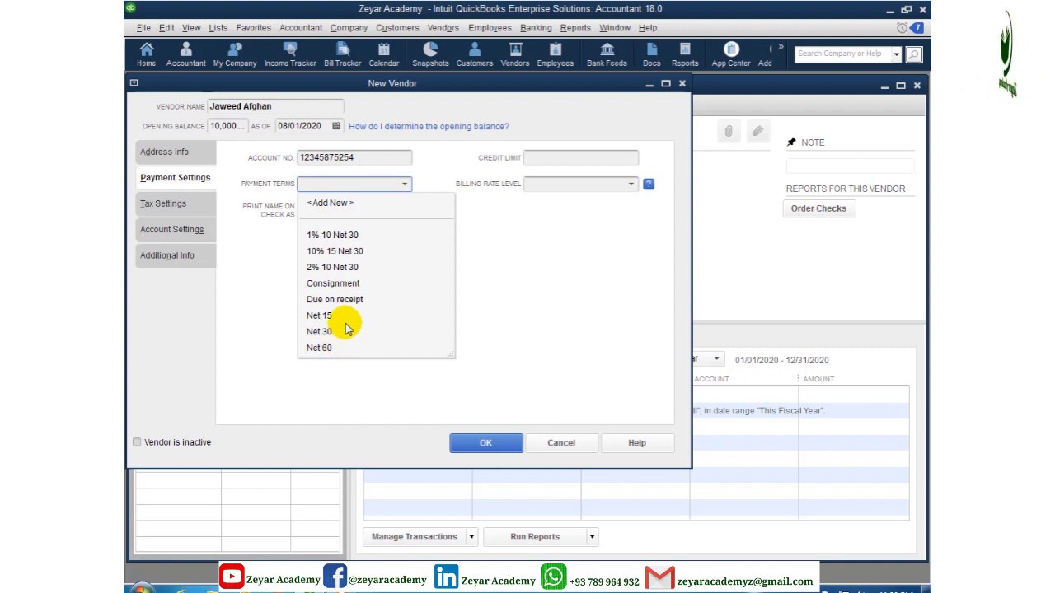
# Step: Set Payment Terms to 2% 10 Net 30, abandoning the new-term dialog
pyautogui.click(334, 204)
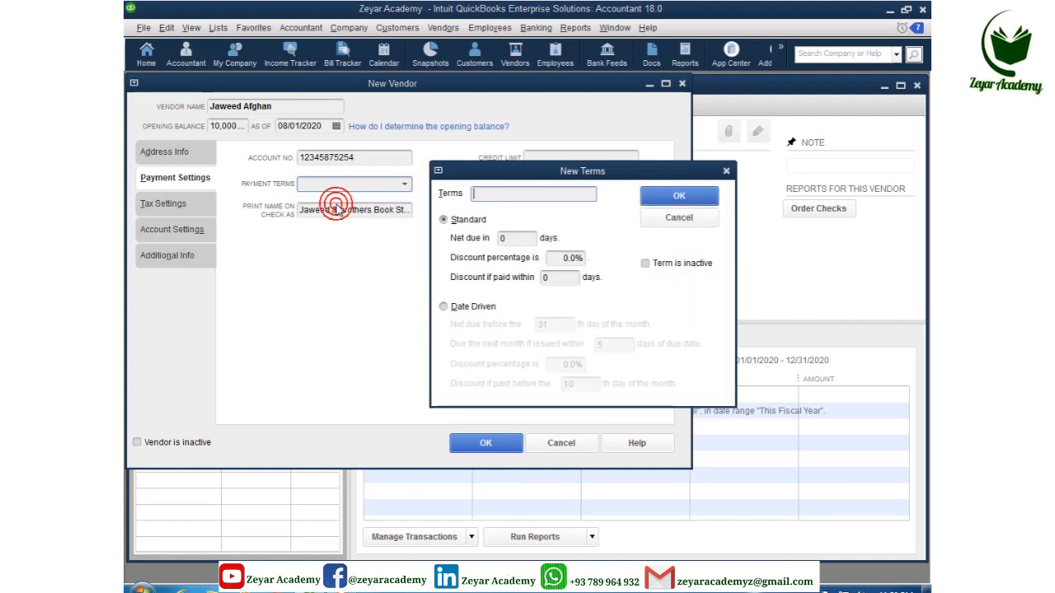
pyautogui.click(654, 223)
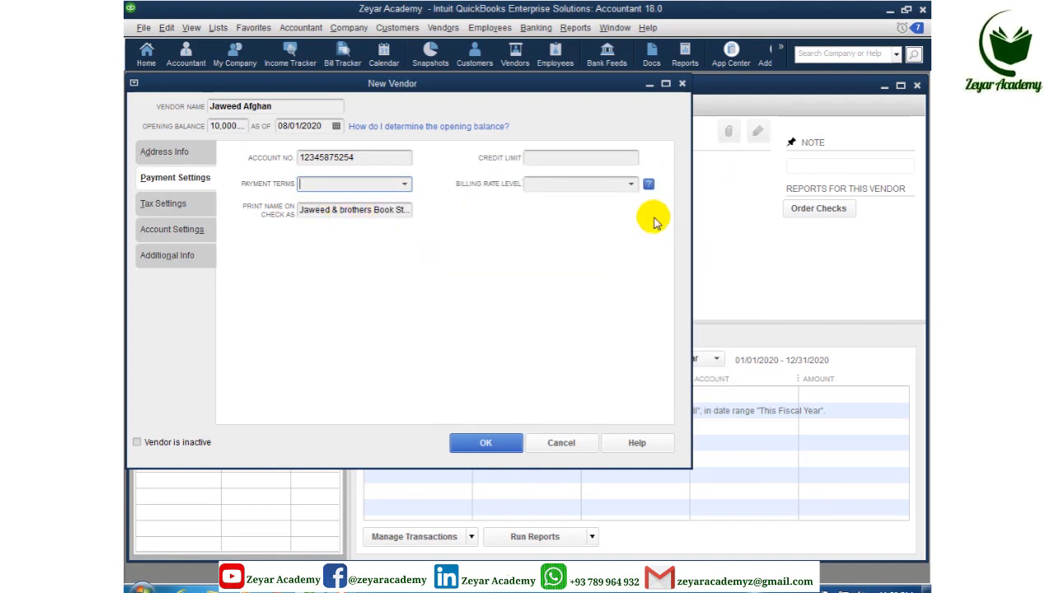
pyautogui.click(404, 184)
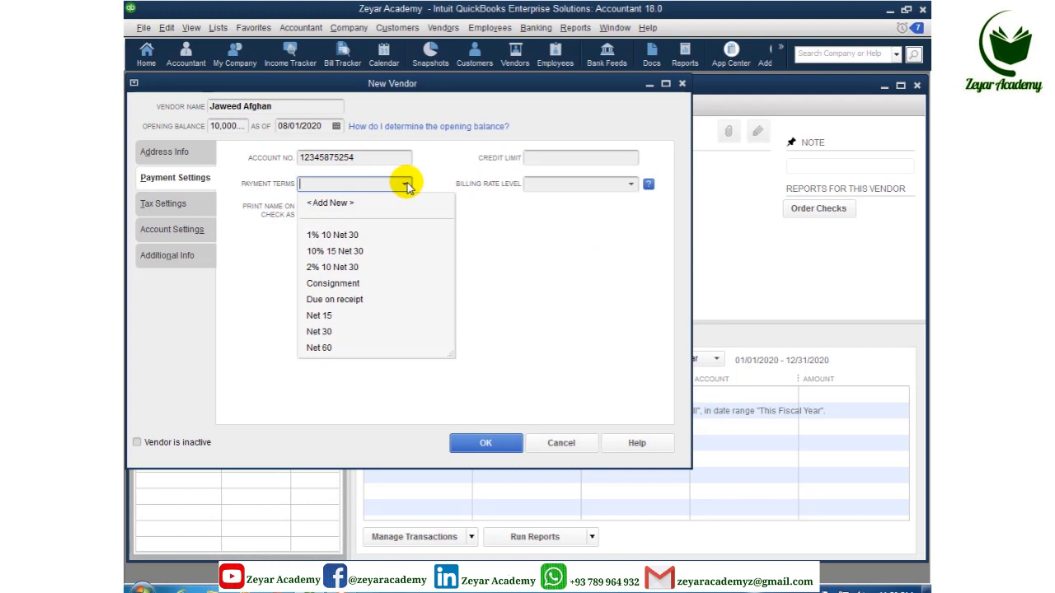
pyautogui.click(342, 268)
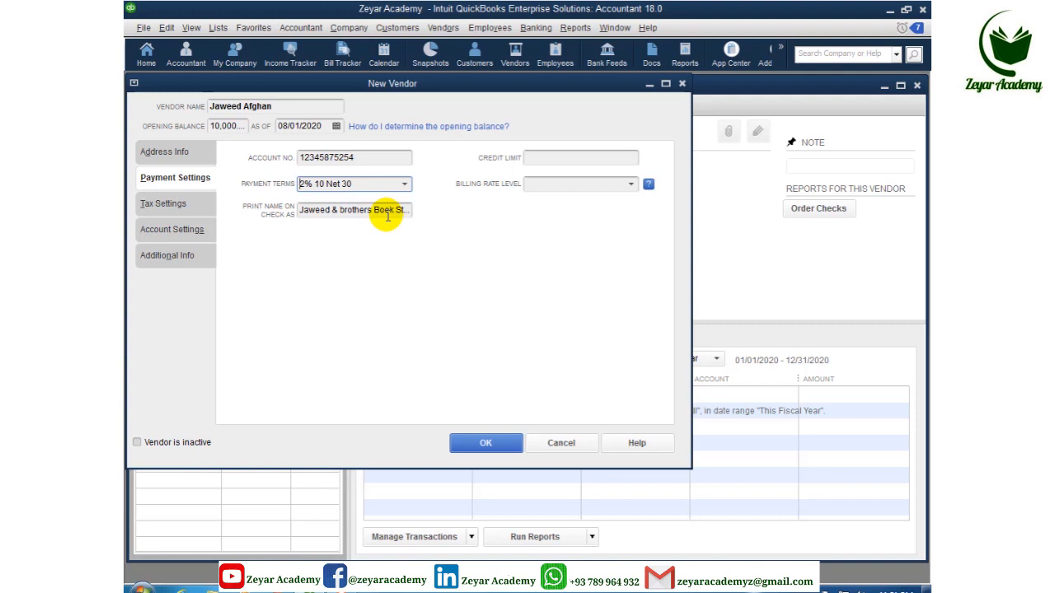
# Step: Enter a credit limit of 300000, then go to Tax Settings
pyautogui.click(537, 160)
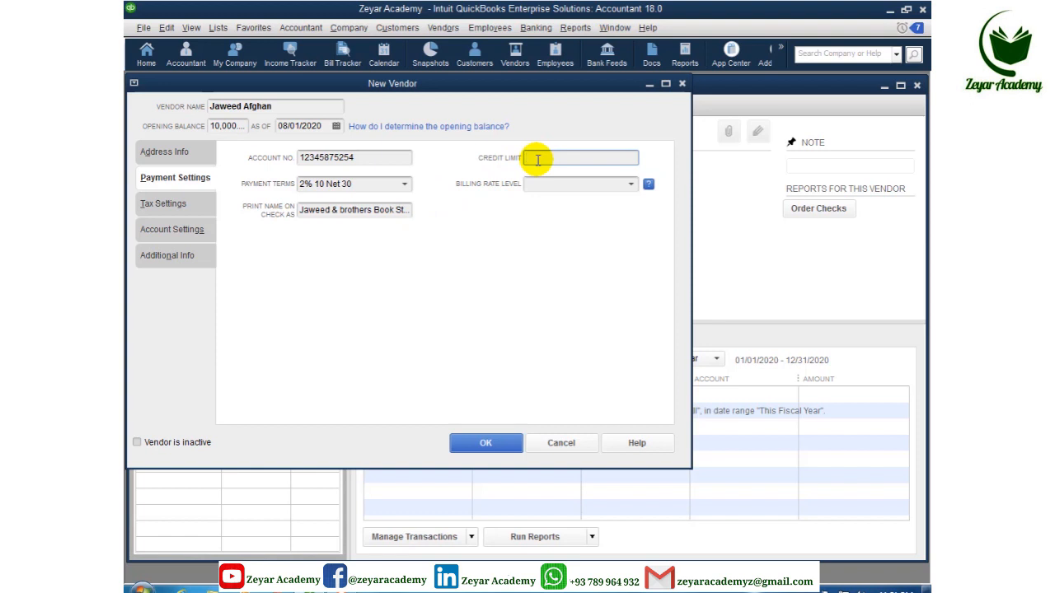
pyautogui.write('30')
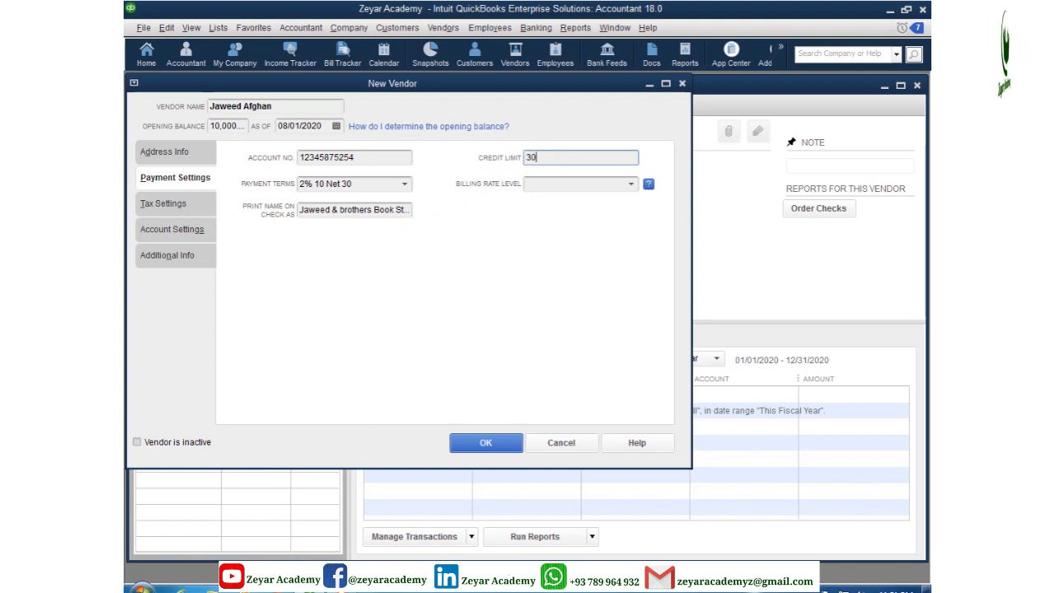
pyautogui.write('000')
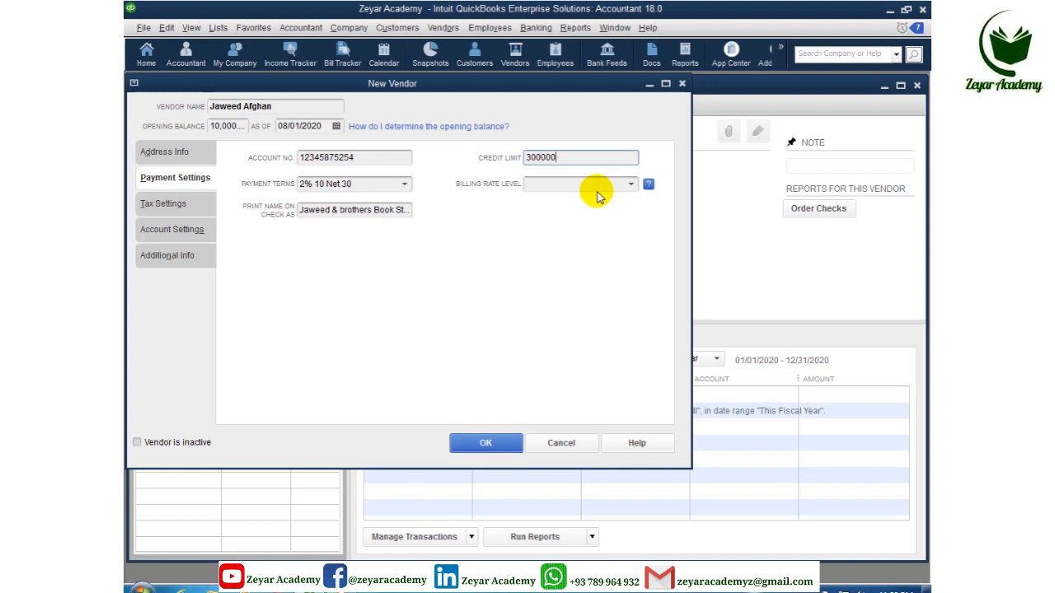
pyautogui.click(175, 211)
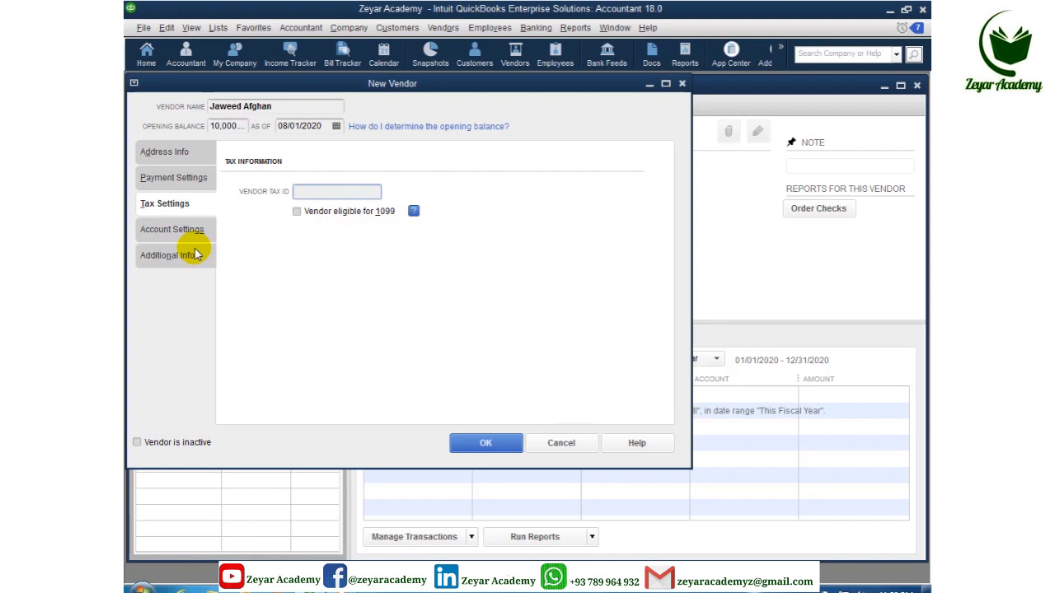
# Step: On Additional Info, add the vendor type Top Supplier and select it for this vendor
pyautogui.click(199, 231)
pyautogui.click(194, 256)
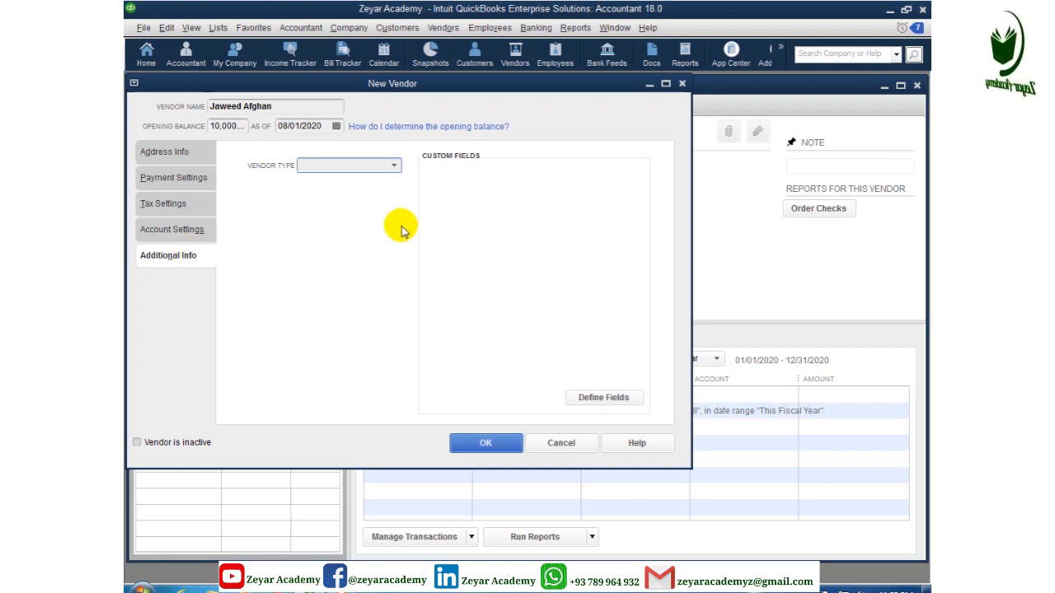
pyautogui.click(394, 166)
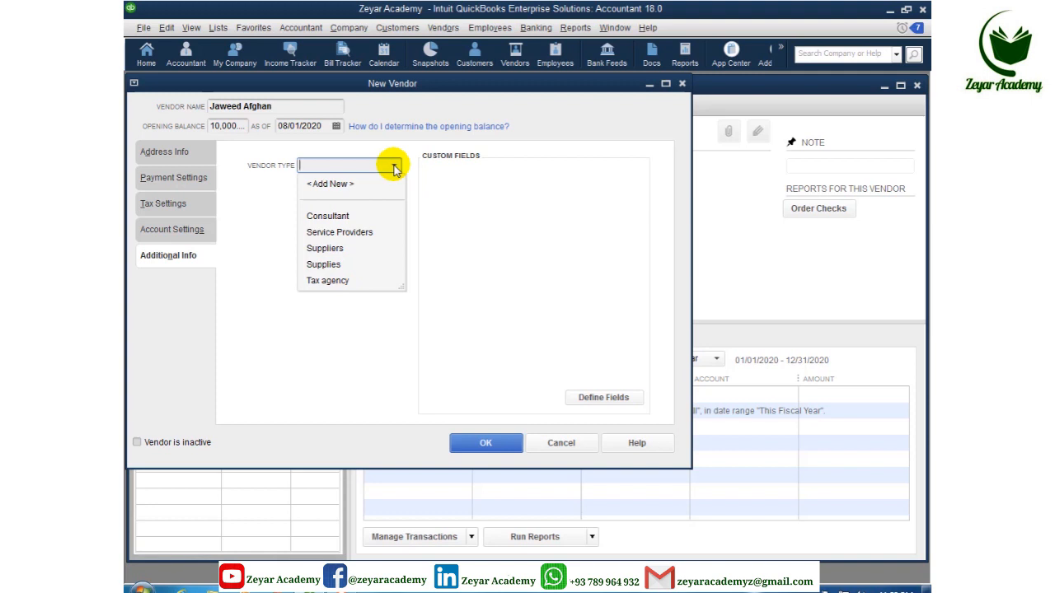
pyautogui.click(338, 250)
pyautogui.click(393, 164)
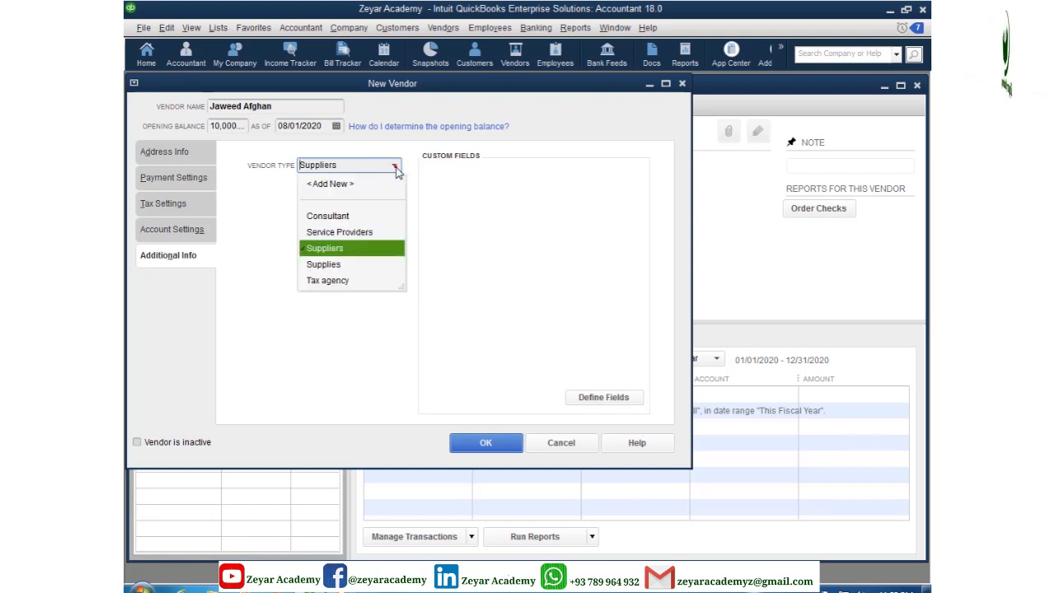
pyautogui.click(348, 185)
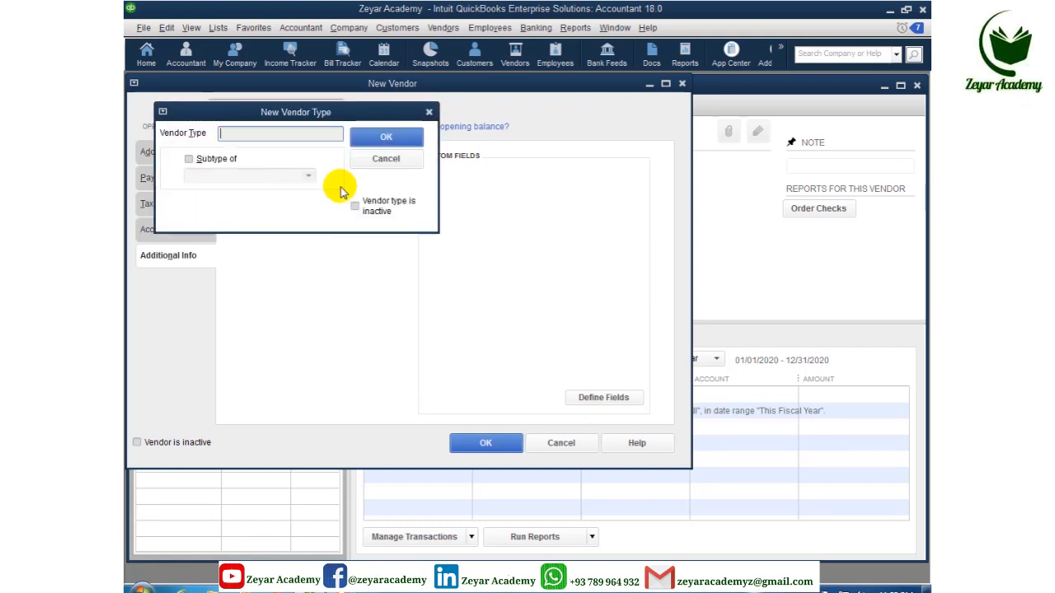
pyautogui.write('Top Supplier')
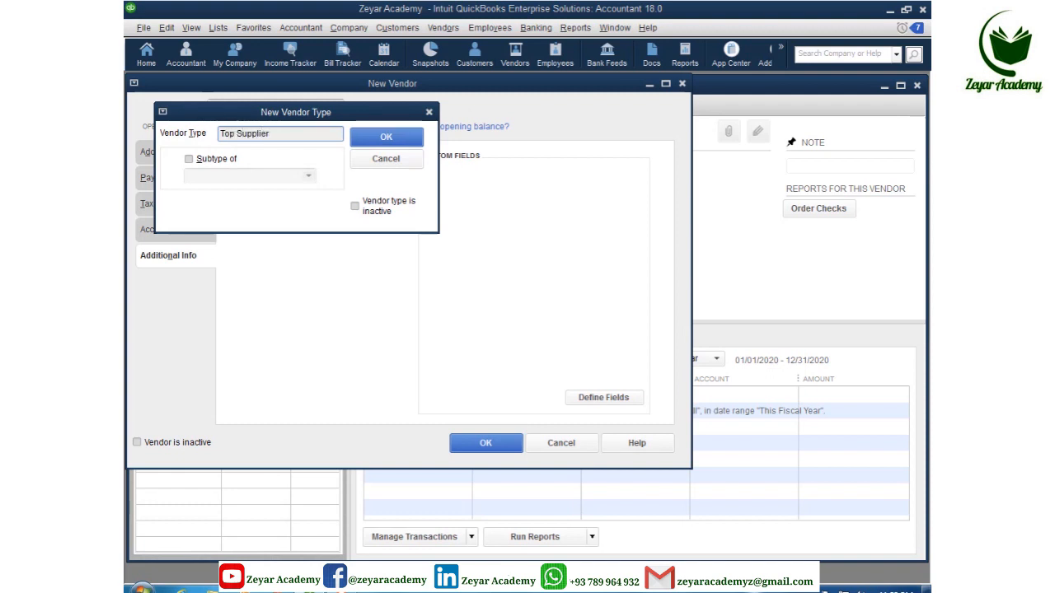
pyautogui.click(402, 139)
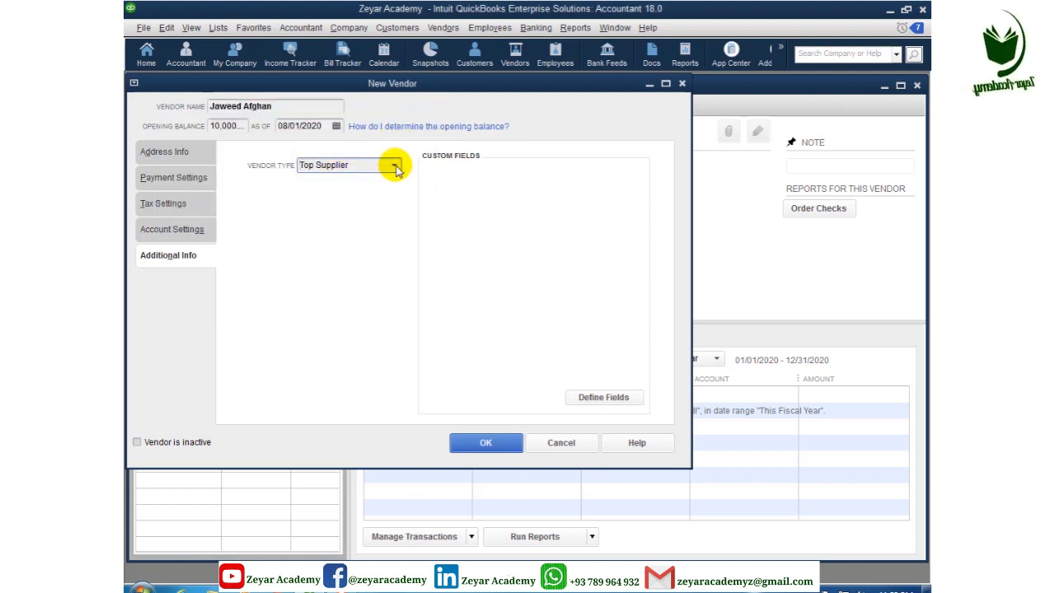
pyautogui.click(394, 165)
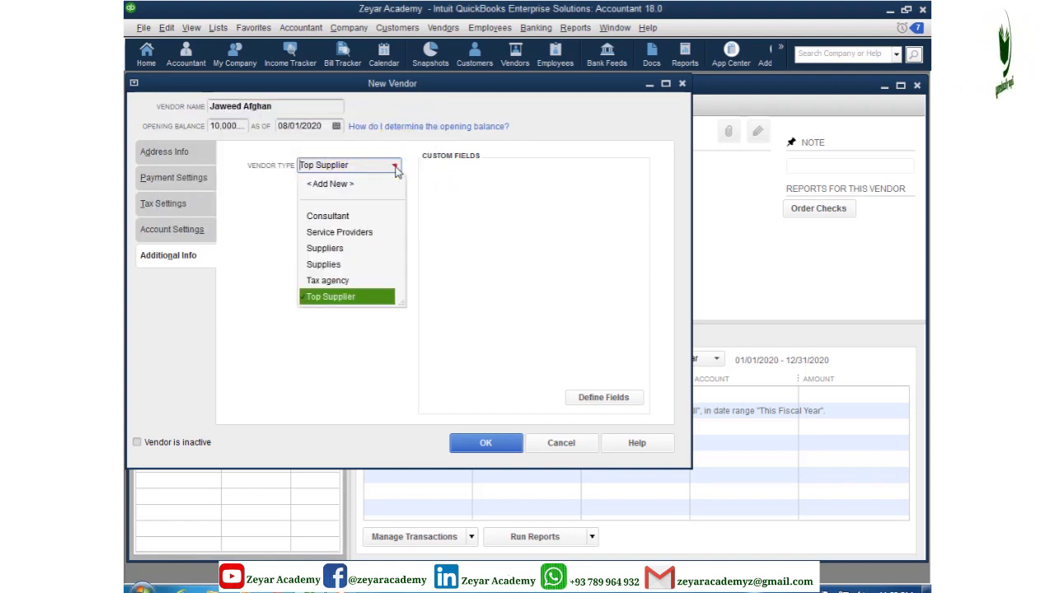
pyautogui.click(339, 299)
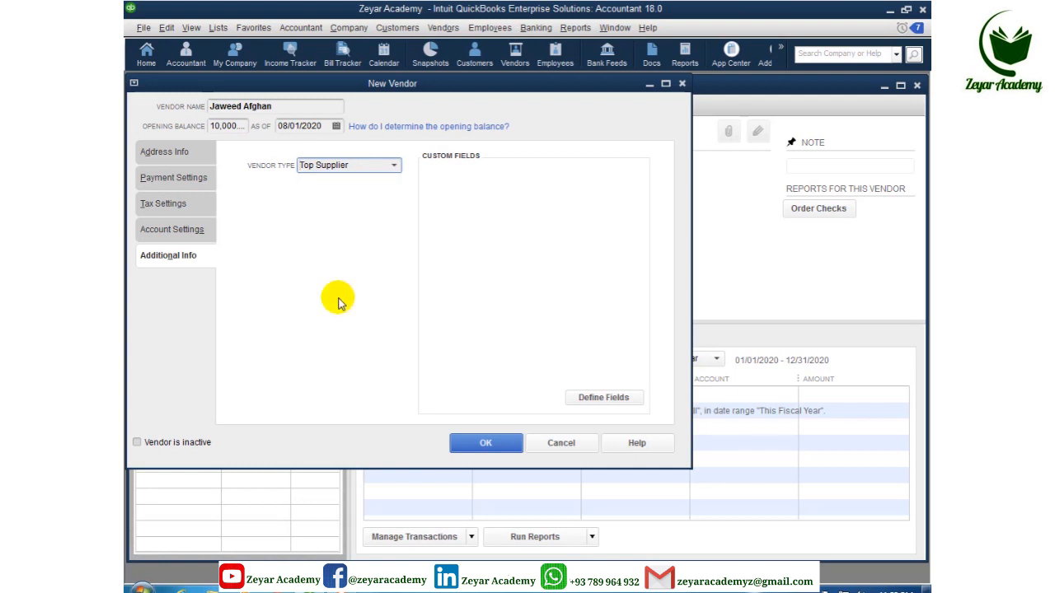
# Step: Define City and Address custom fields, both enabled for vendors
pyautogui.click(590, 399)
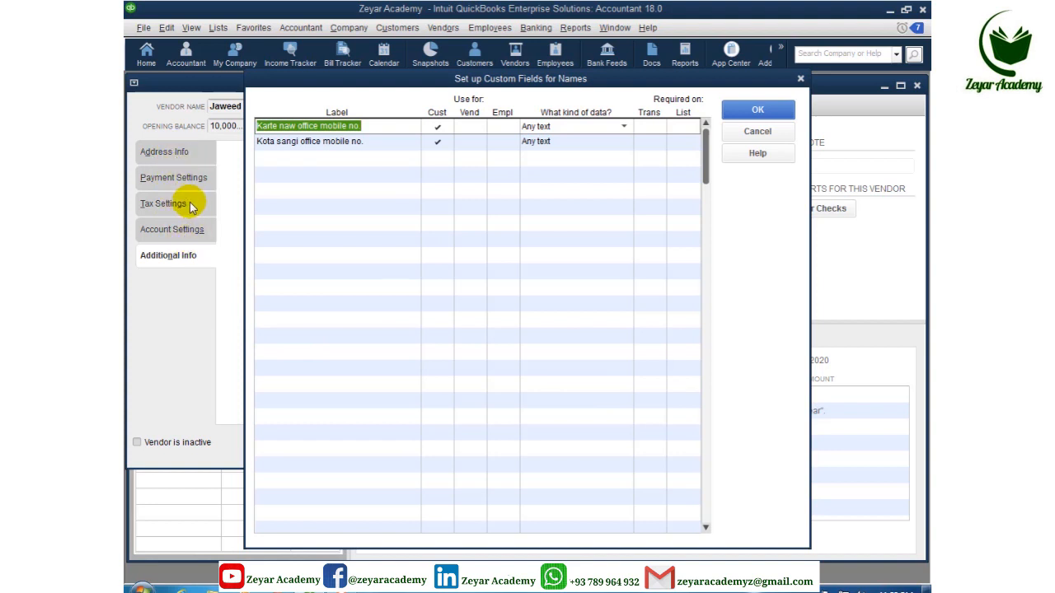
pyautogui.click(304, 161)
pyautogui.write('City')
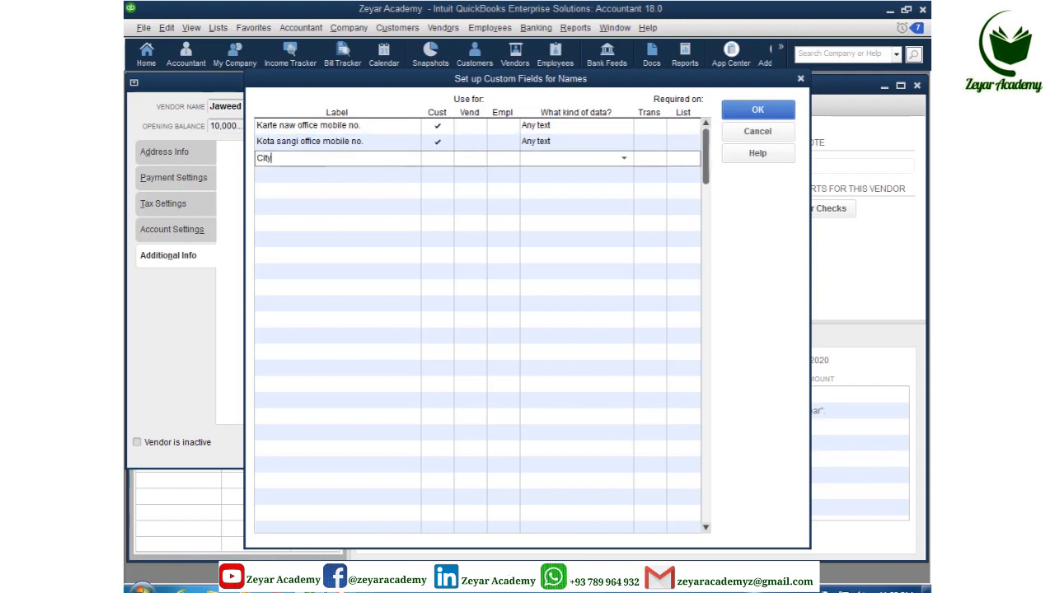
pyautogui.click(301, 174)
pyautogui.write('Address')
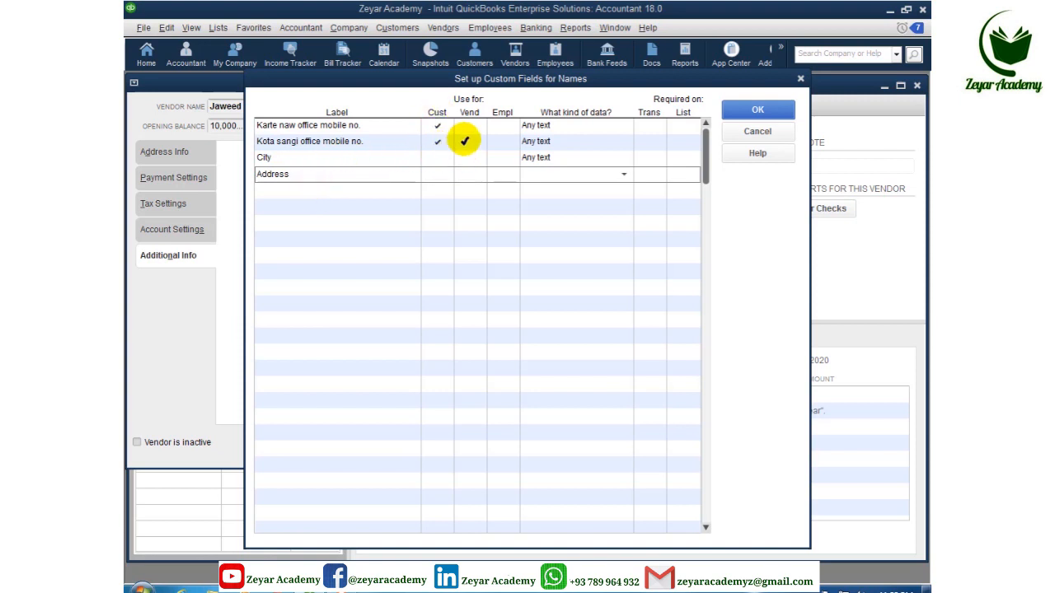
pyautogui.click(471, 158)
pyautogui.click(471, 171)
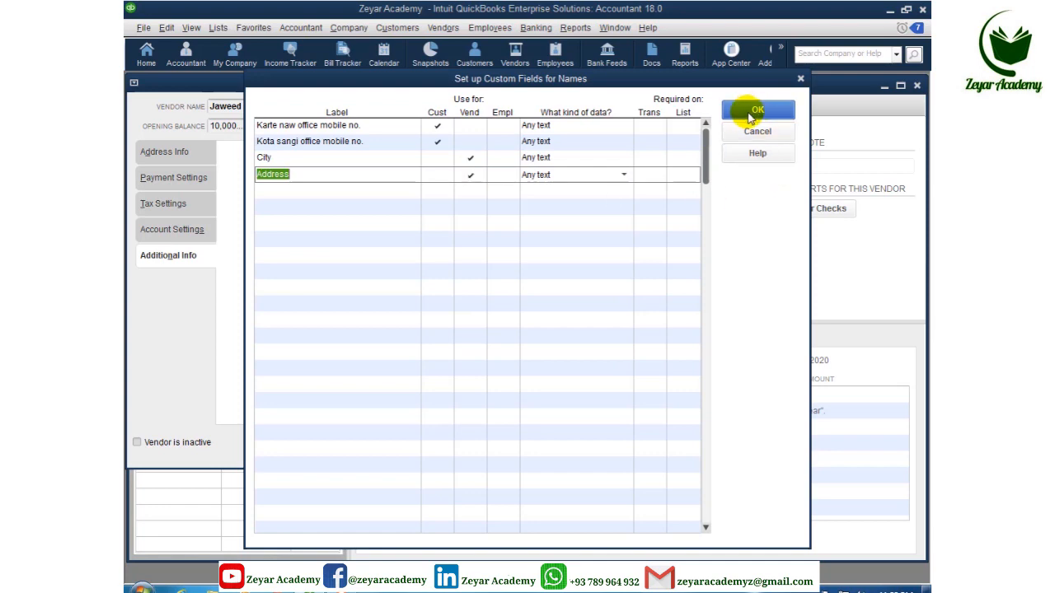
pyautogui.click(751, 115)
pyautogui.click(523, 284)
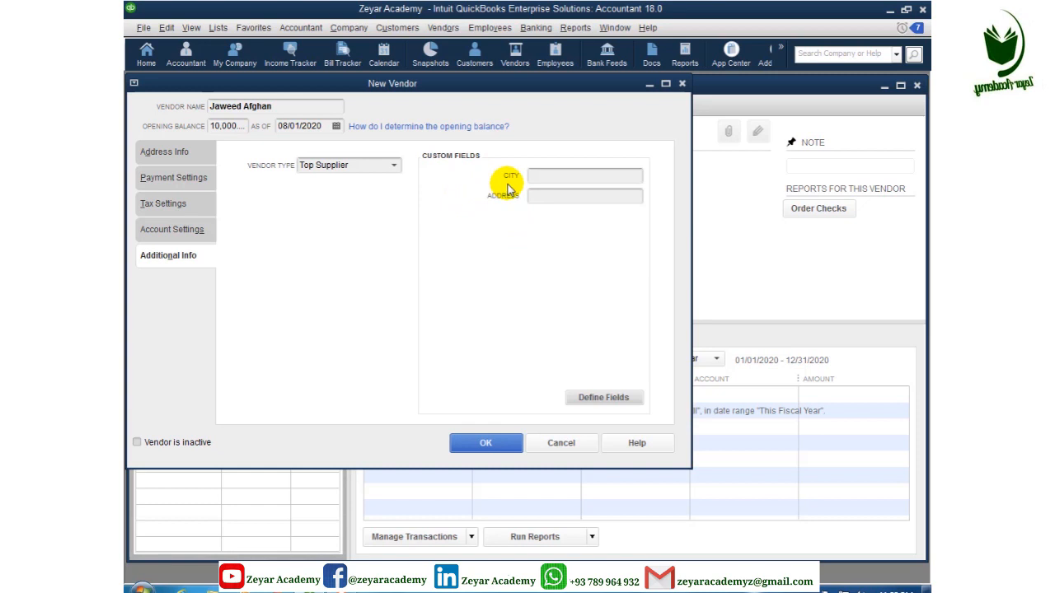
# Step: Enter Kabul in the vendor's City field, fill in its Address, then review the Tax and Payment tabs
pyautogui.click(548, 176)
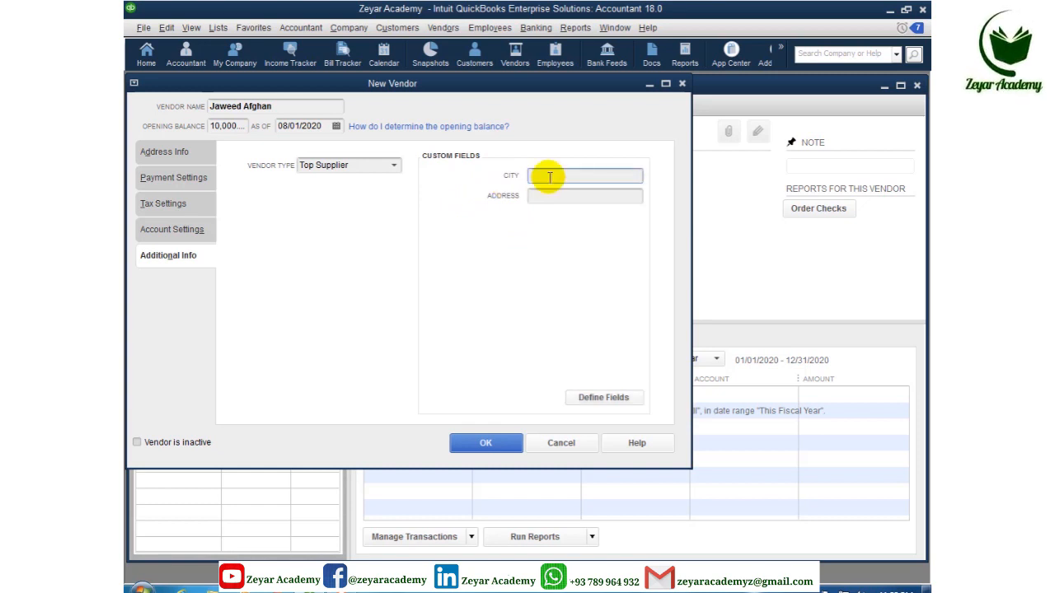
pyautogui.write('Kabul')
pyautogui.click(547, 196)
pyautogui.write('Shar e Naw')
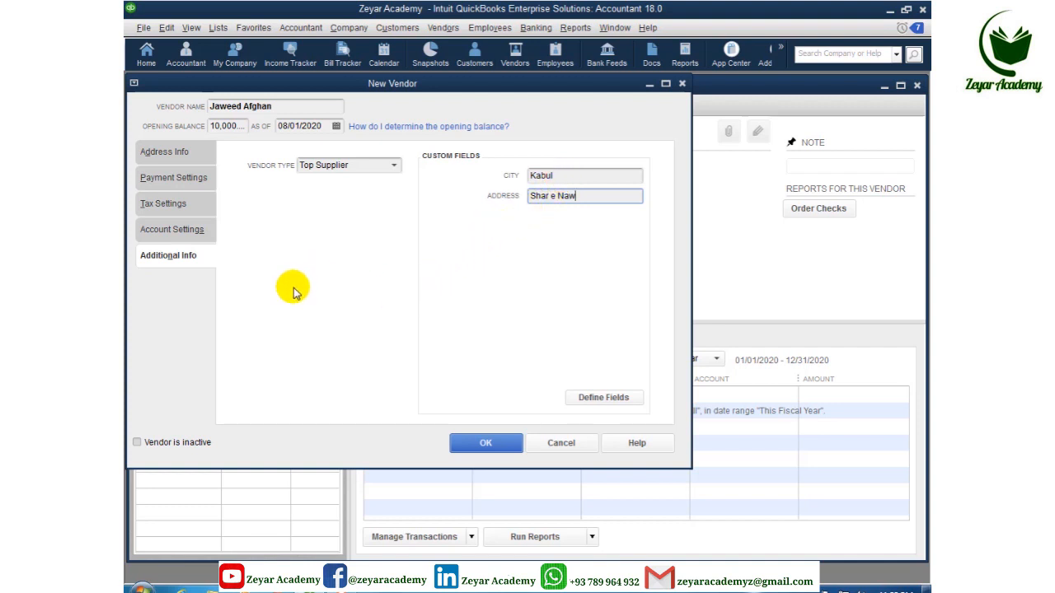
pyautogui.click(176, 208)
pyautogui.click(174, 183)
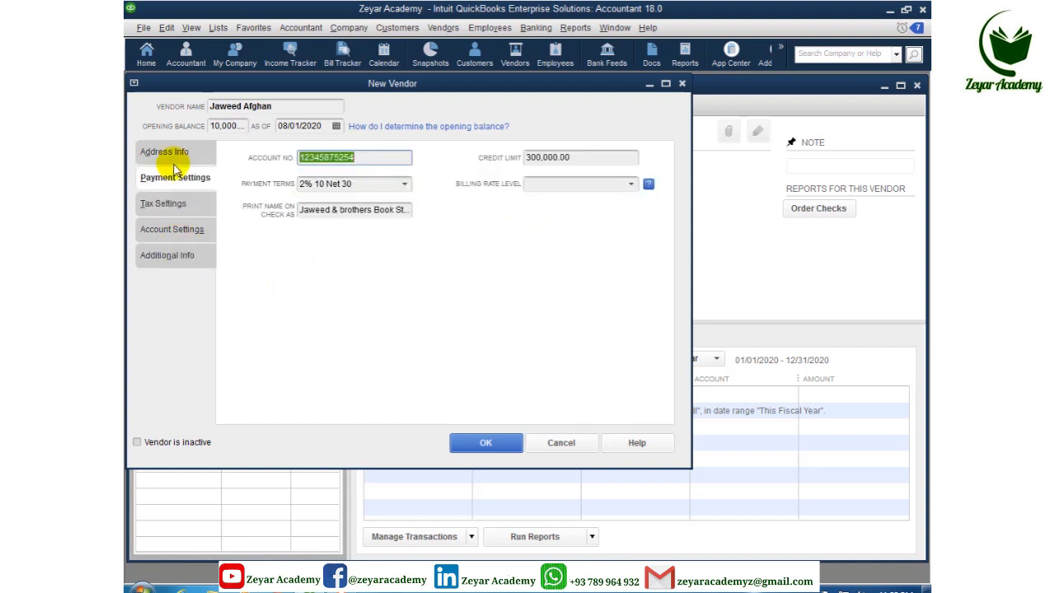
# Step: Check the vendor's Address Info tab, then save the vendor with OK
pyautogui.click(175, 155)
pyautogui.click(481, 443)
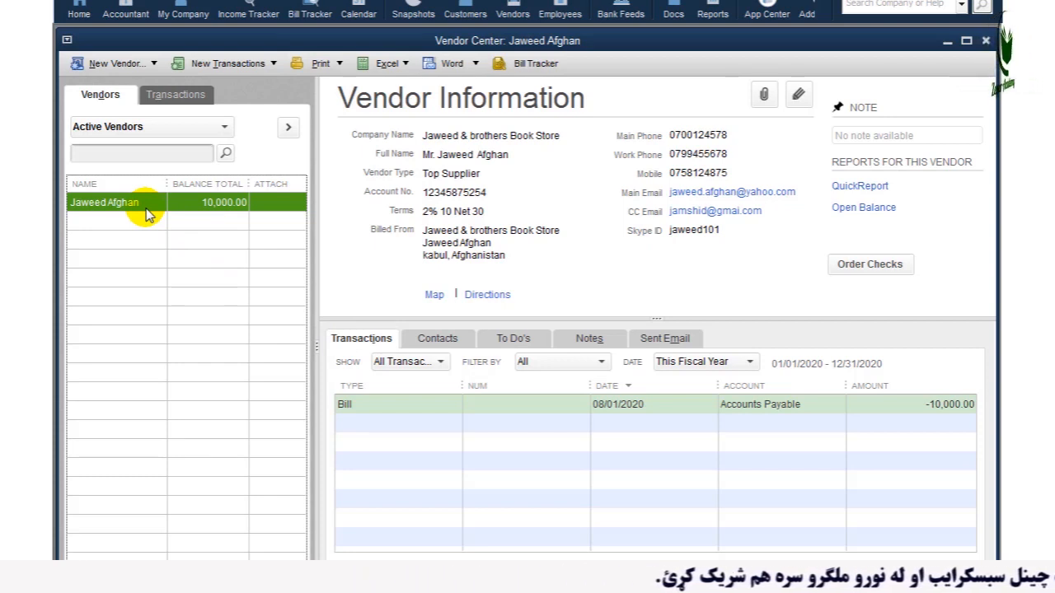
# Step: Choose Add Multiple Vendors from the New Vendor menu to open the Active Vendors grid
pyautogui.click(146, 63)
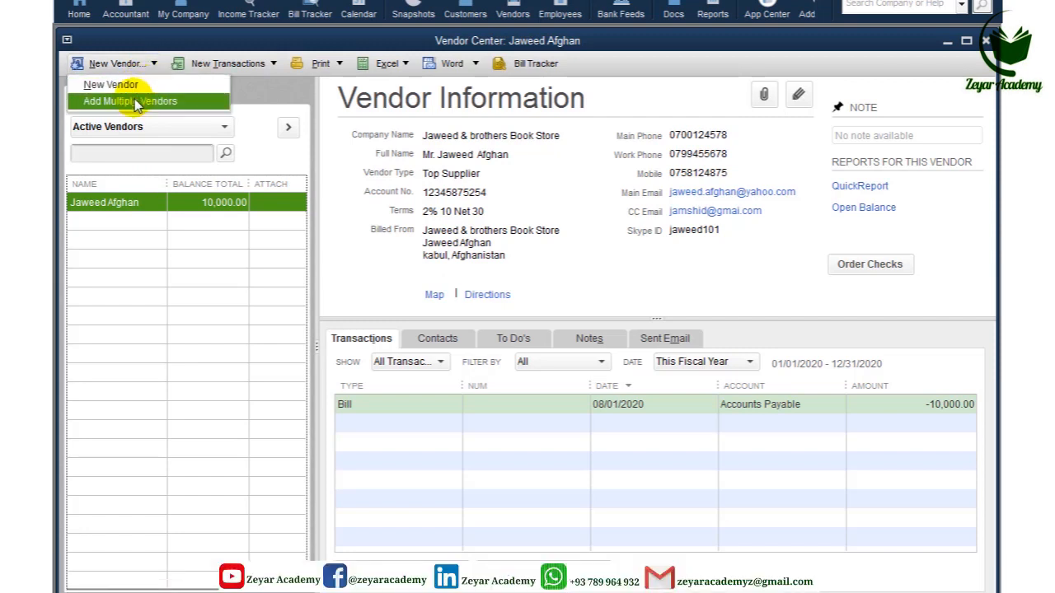
pyautogui.click(136, 102)
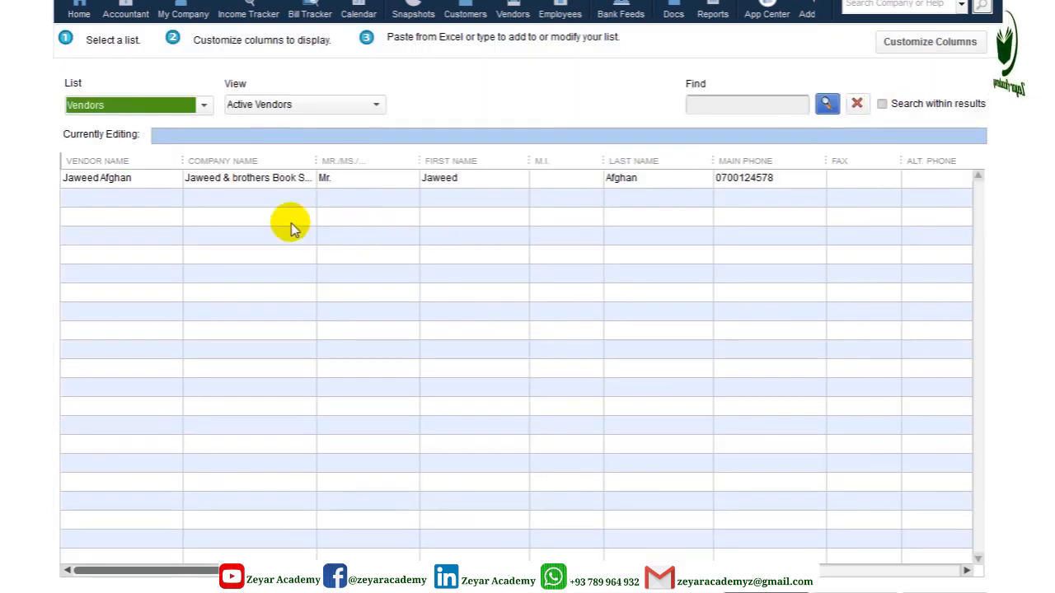
pyautogui.click(111, 163)
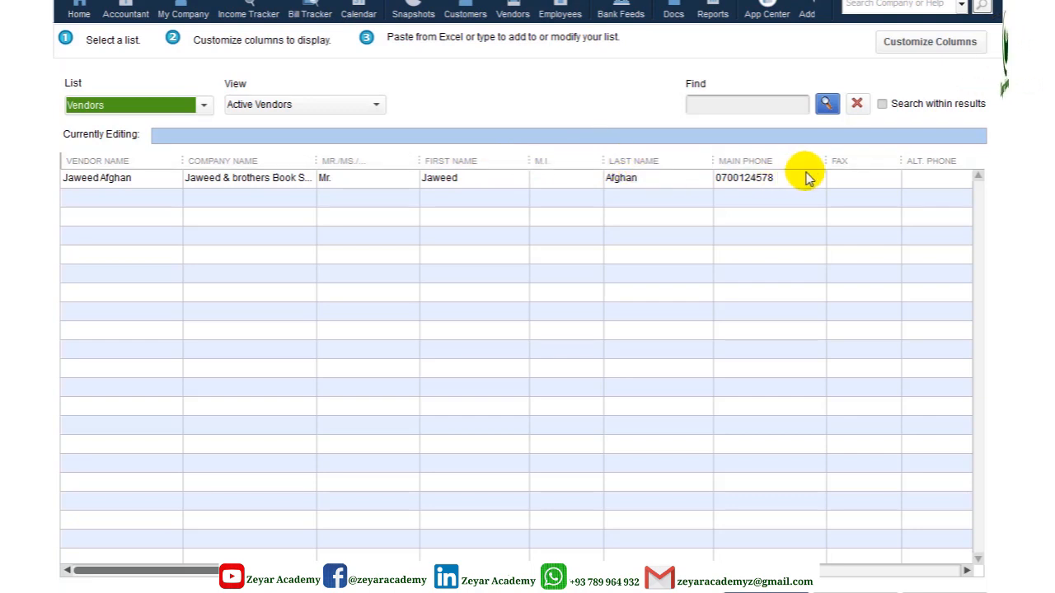
# Step: Remove the Company Name, Mr./Ms., First Name, M.I., Last Name, Fax, and Address 2, 4 and 5 columns
pyautogui.click(934, 43)
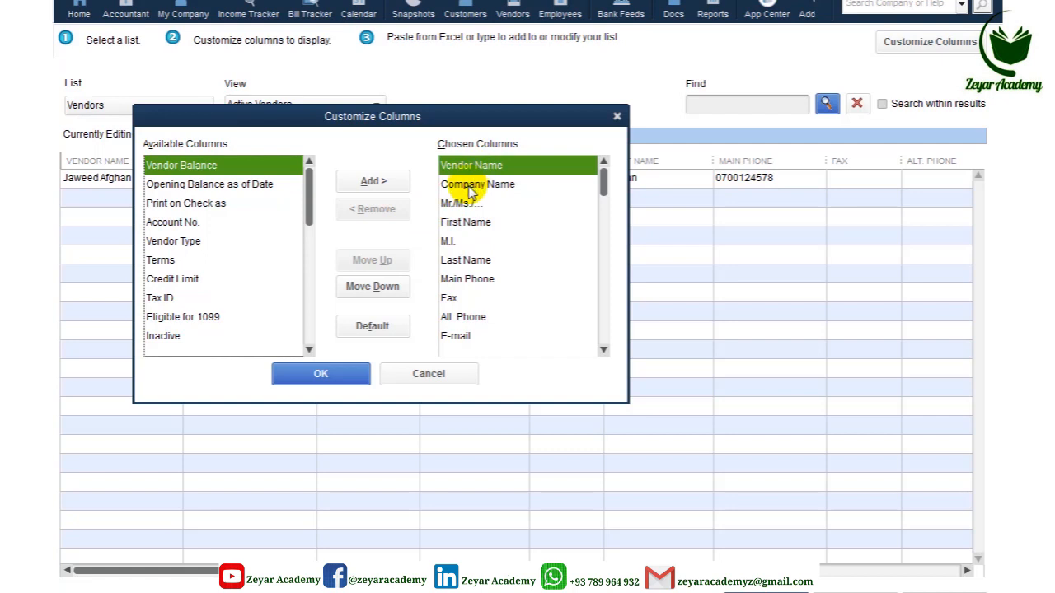
pyautogui.click(472, 188)
pyautogui.click(374, 210)
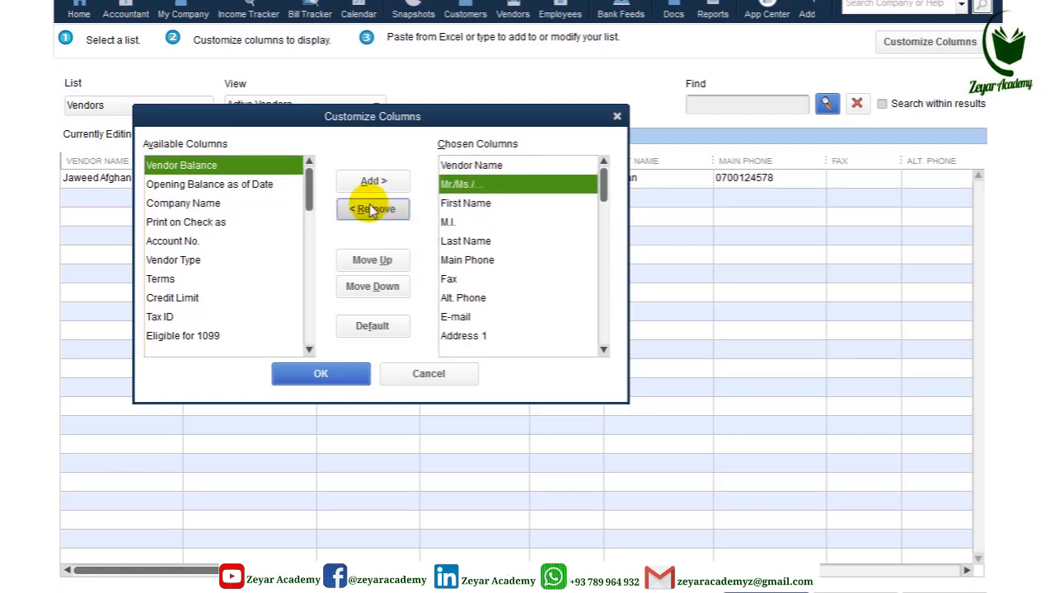
pyautogui.click(371, 211)
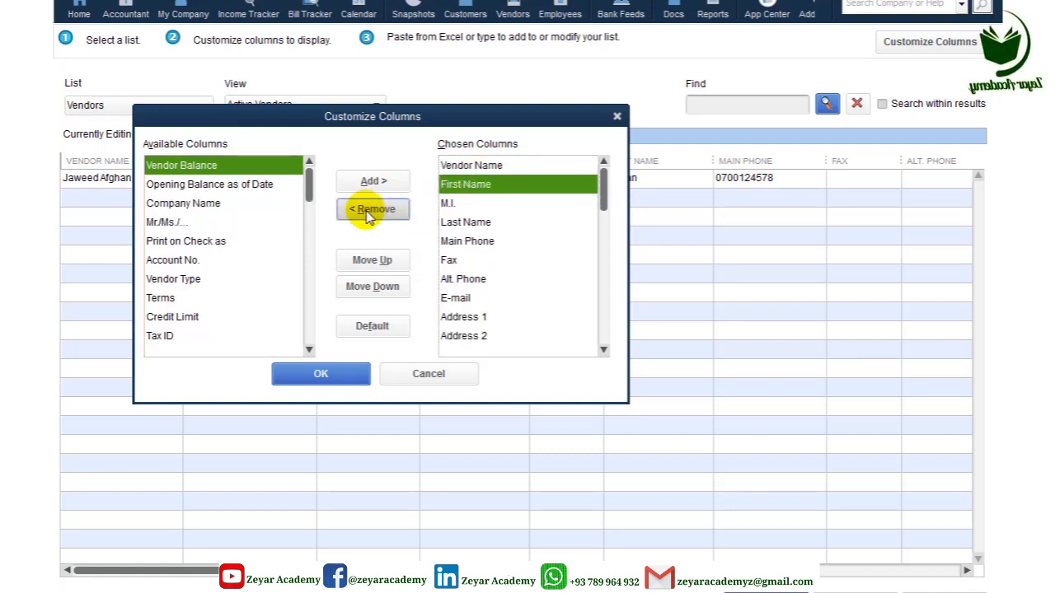
pyautogui.click(371, 211)
pyautogui.click(371, 211)
pyautogui.click(368, 213)
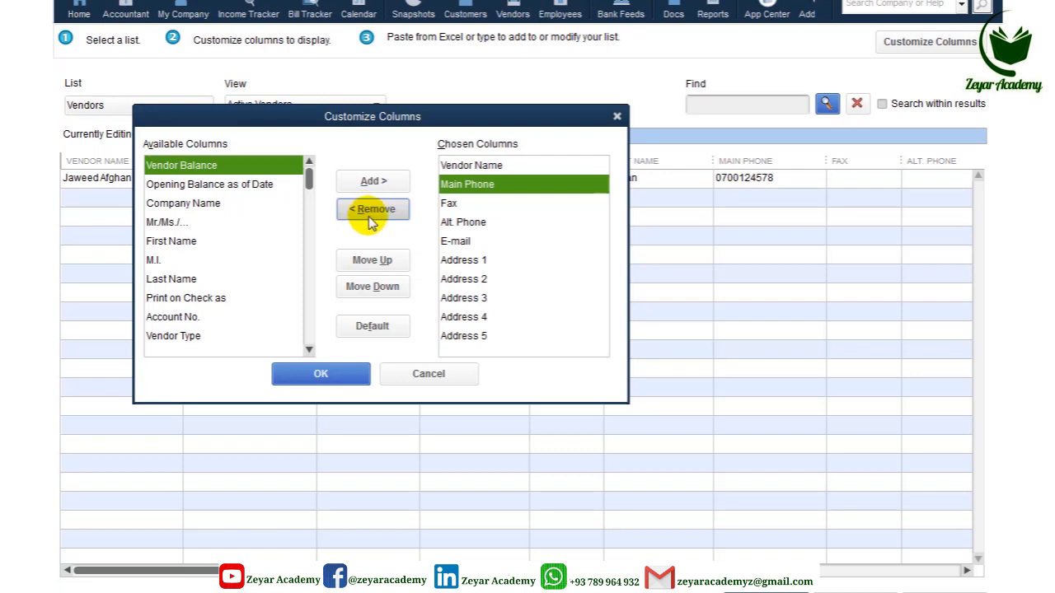
pyautogui.click(375, 213)
pyautogui.click(383, 212)
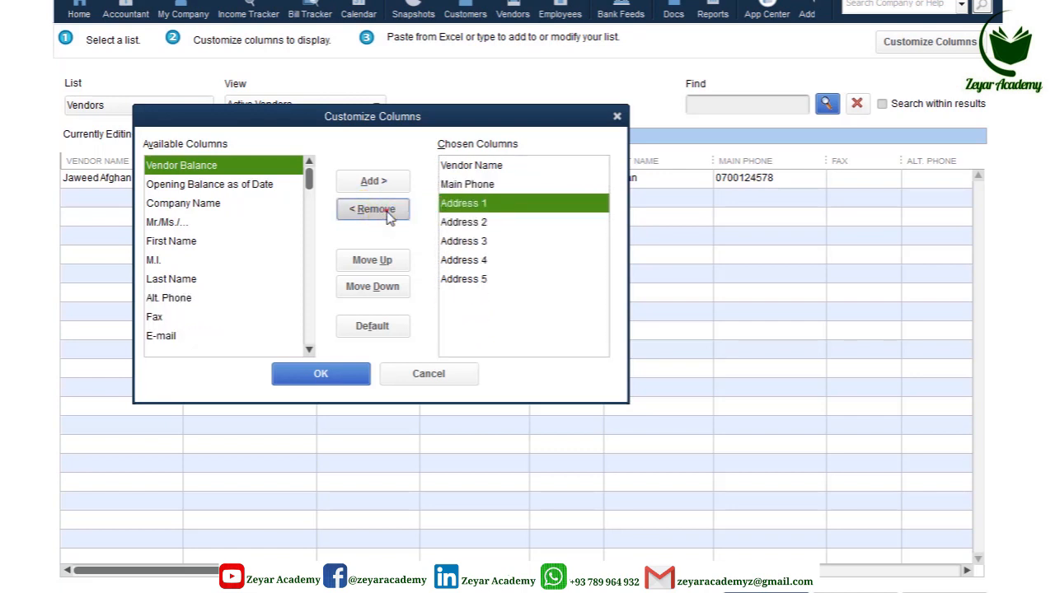
pyautogui.click(442, 225)
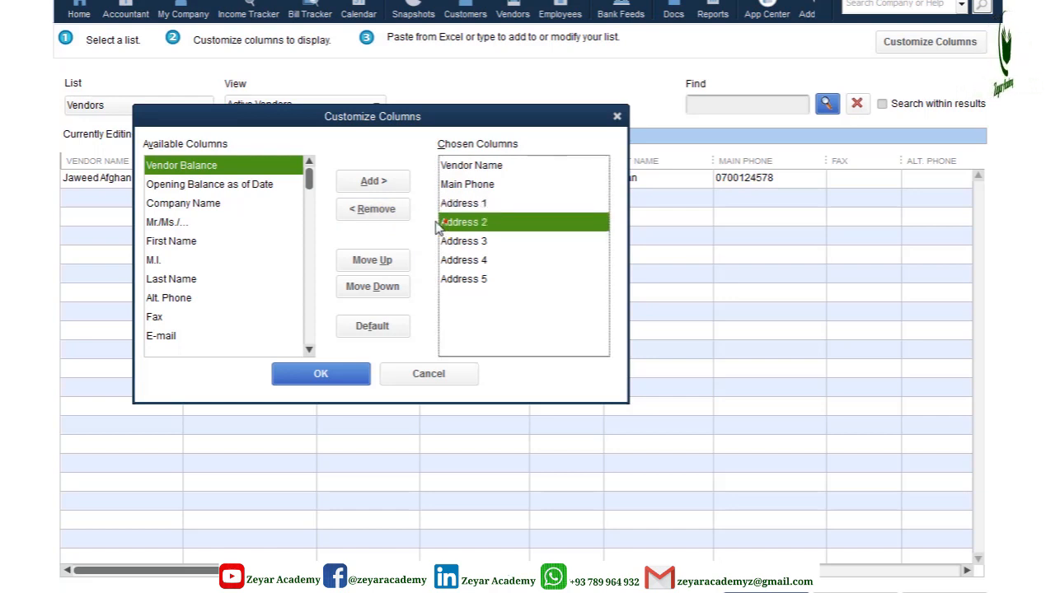
pyautogui.click(386, 218)
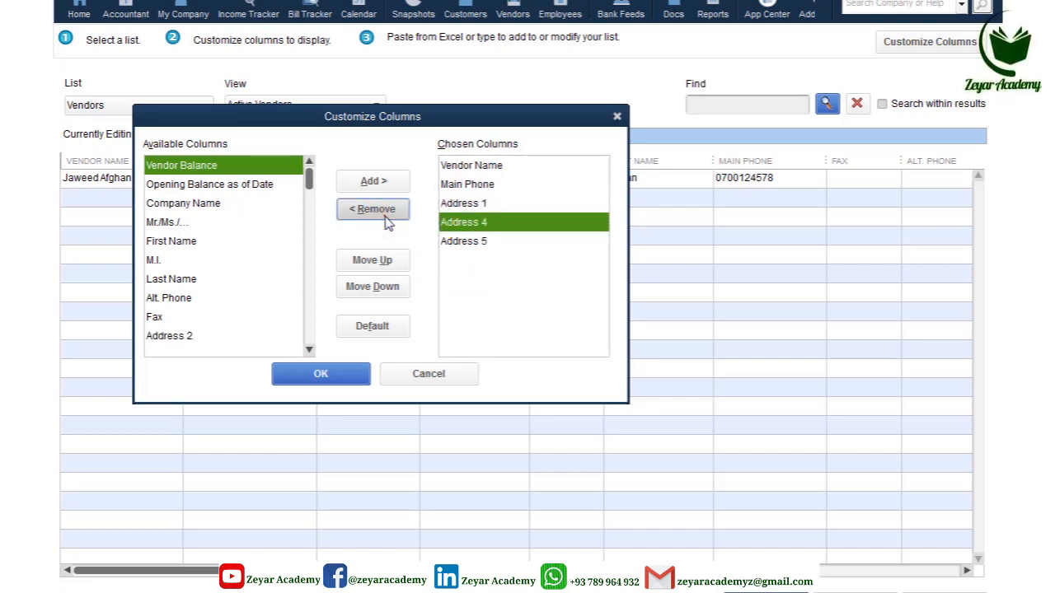
pyautogui.click(387, 216)
pyautogui.click(386, 216)
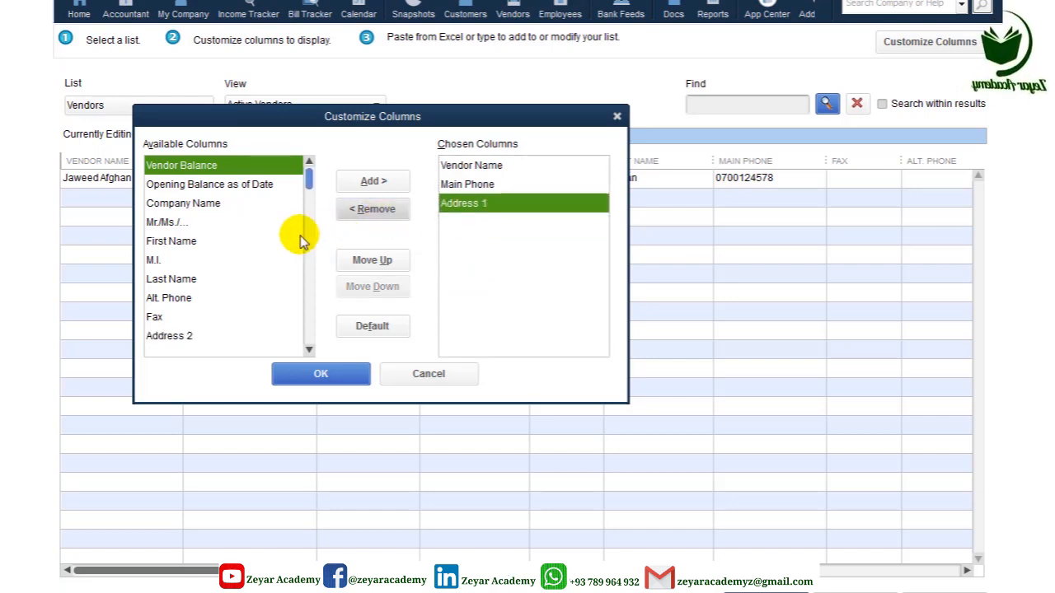
# Step: Add the Vendor Balance column above Address 1, apply the layout, and minimise QuickBooks
pyautogui.click(201, 167)
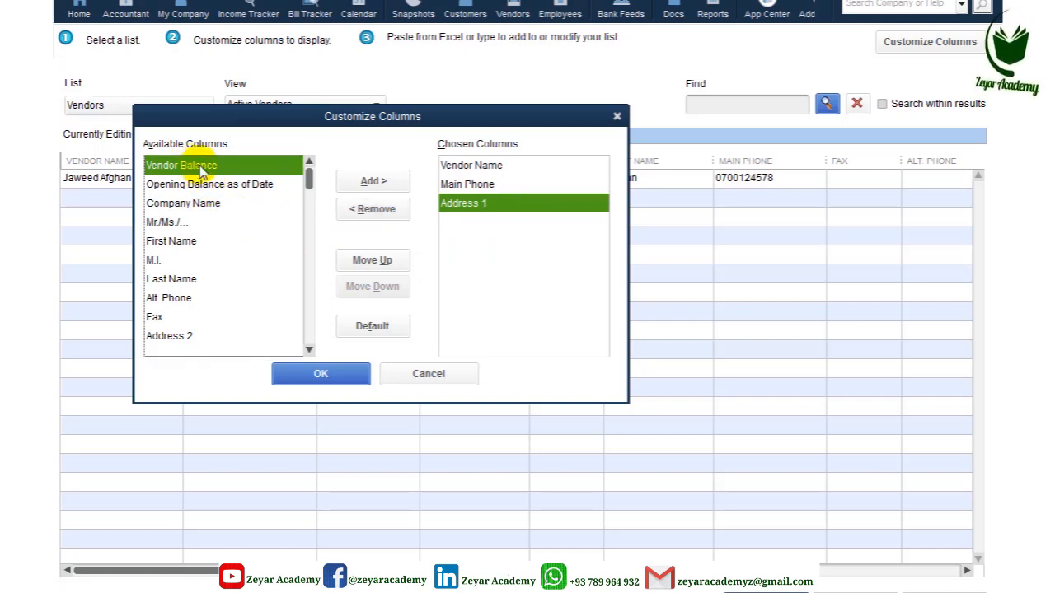
pyautogui.click(354, 182)
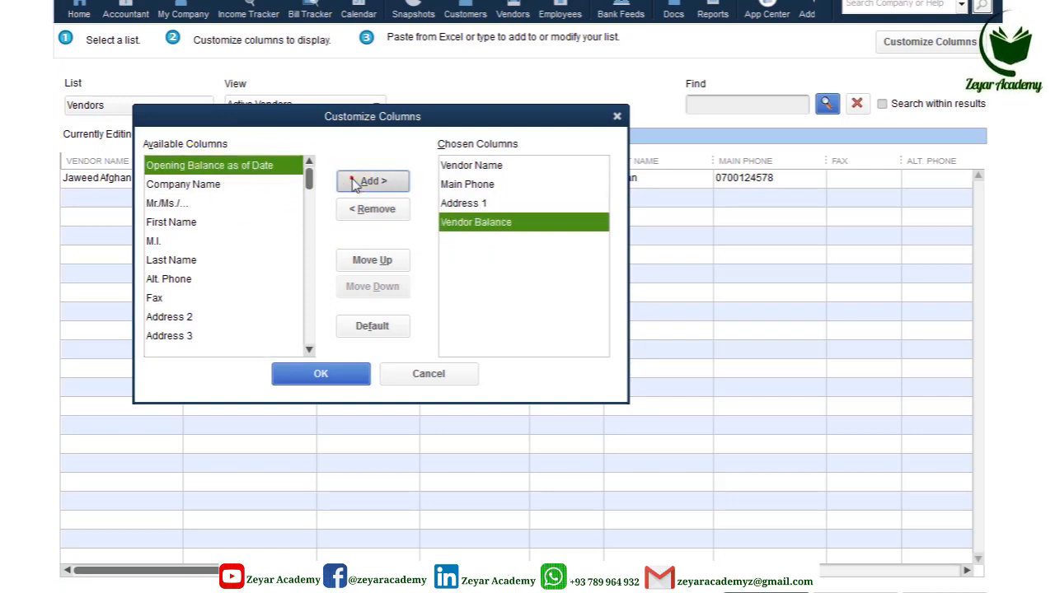
pyautogui.click(375, 260)
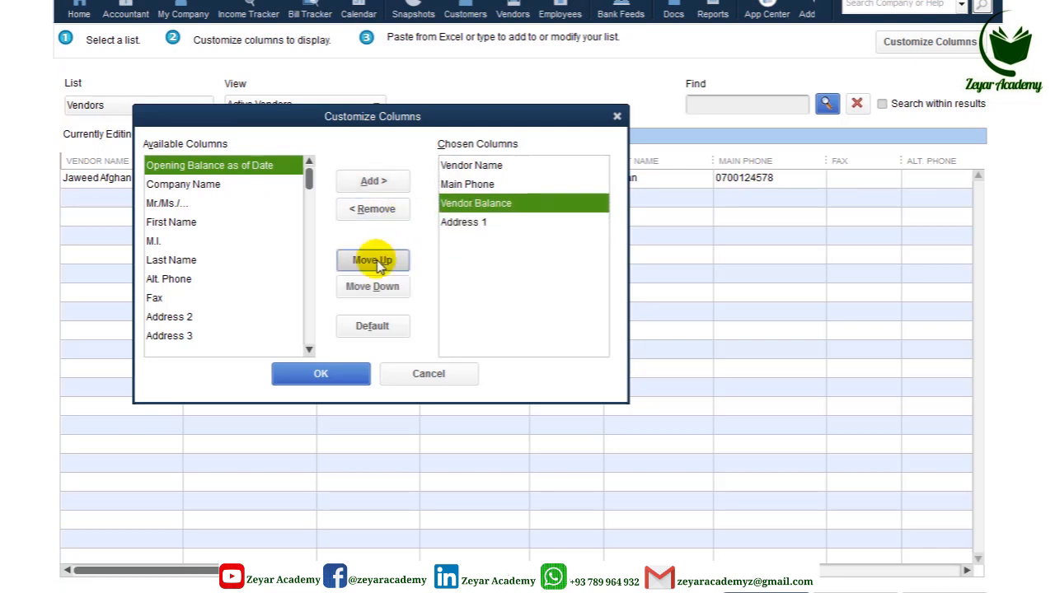
pyautogui.click(323, 375)
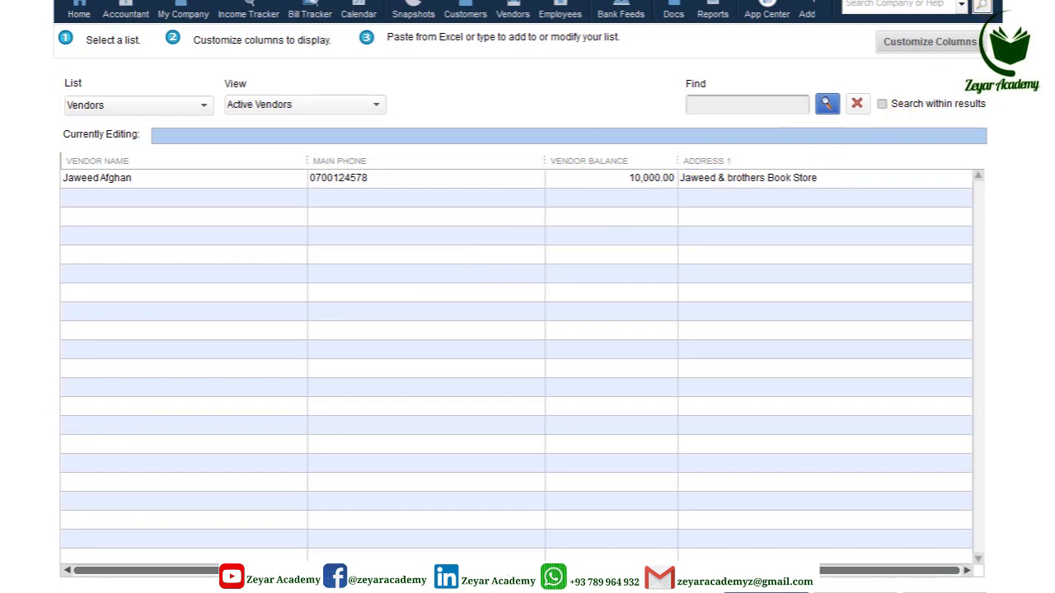
pyautogui.click(922, 1)
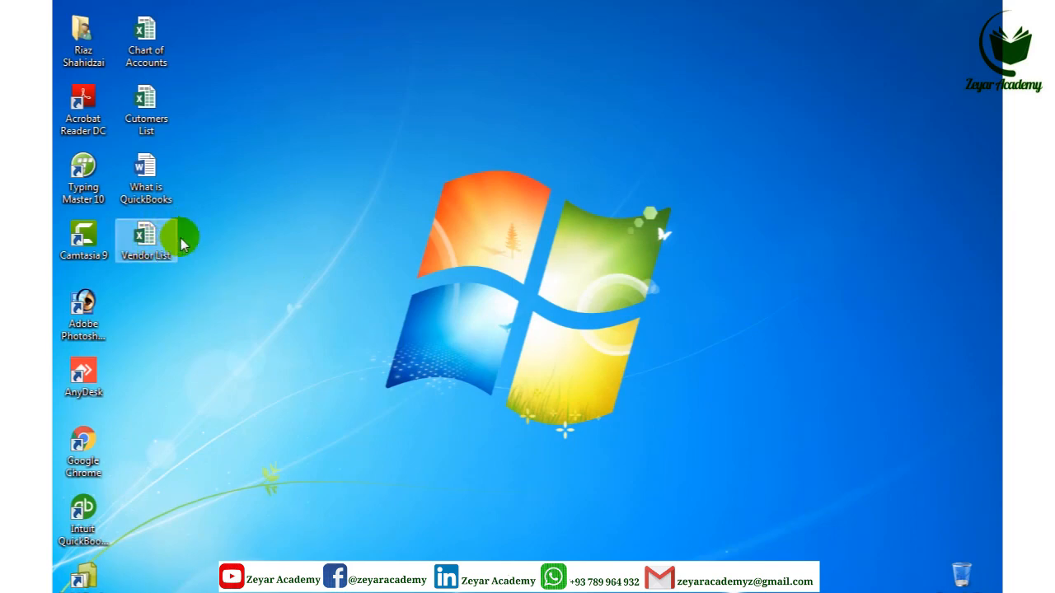
# Step: Copy the four vendor names from the Excel Vendor List workbook into QuickBooks' first empty Vendor Name row
pyautogui.doubleClick(146, 239)
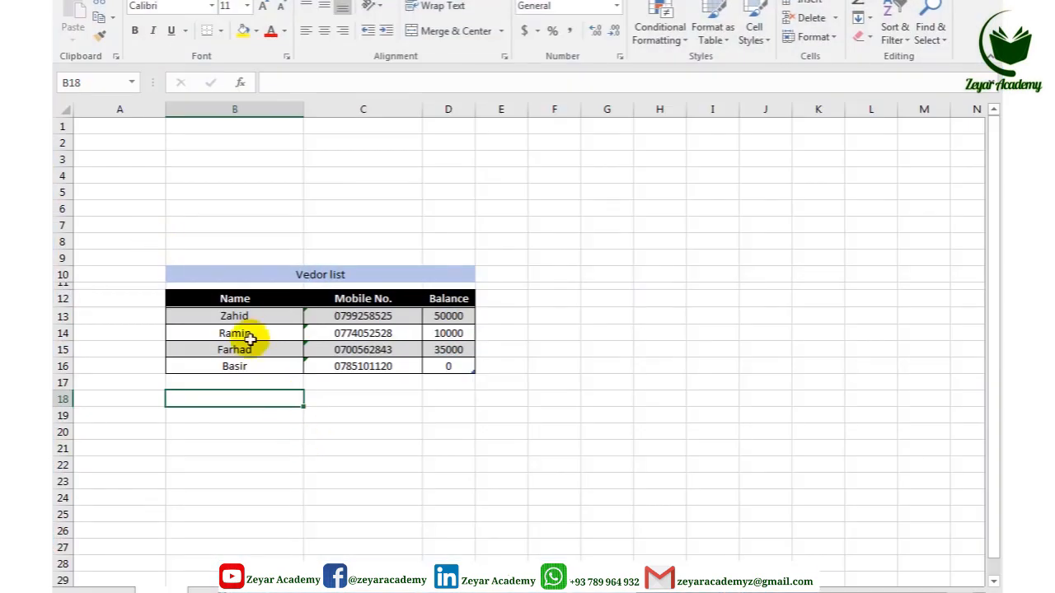
pyautogui.click(692, 454)
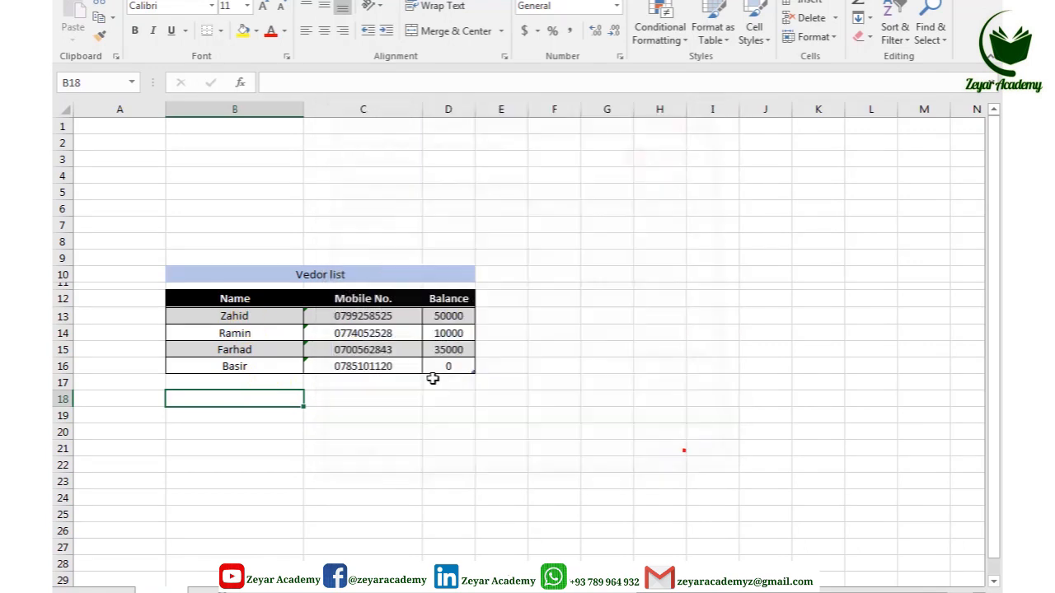
pyautogui.click(273, 320)
pyautogui.moveTo(273, 320); pyautogui.dragTo(274, 363)
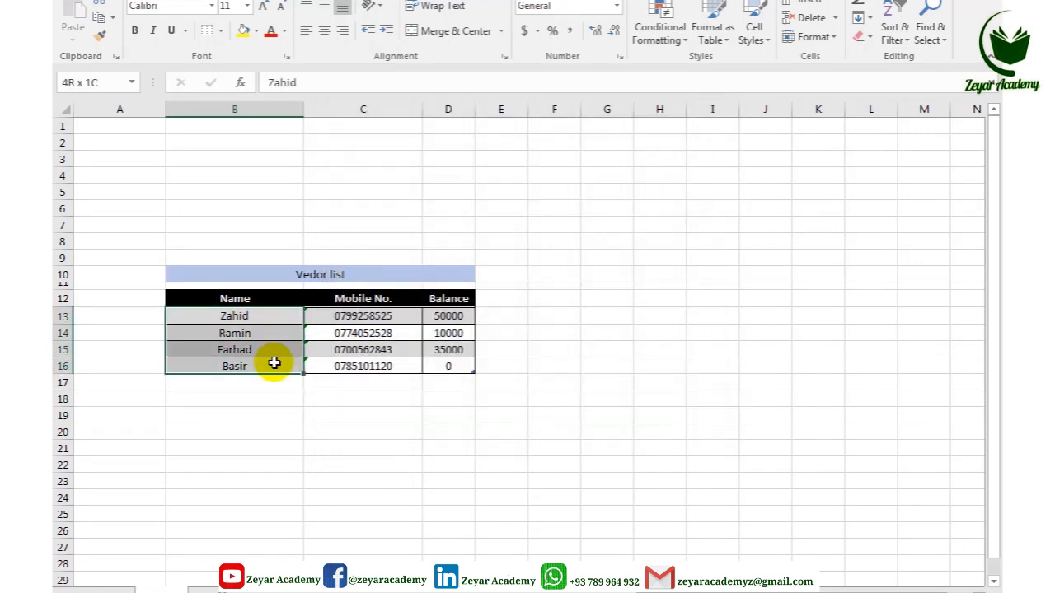
pyautogui.hotkey('ctrl', 'c')
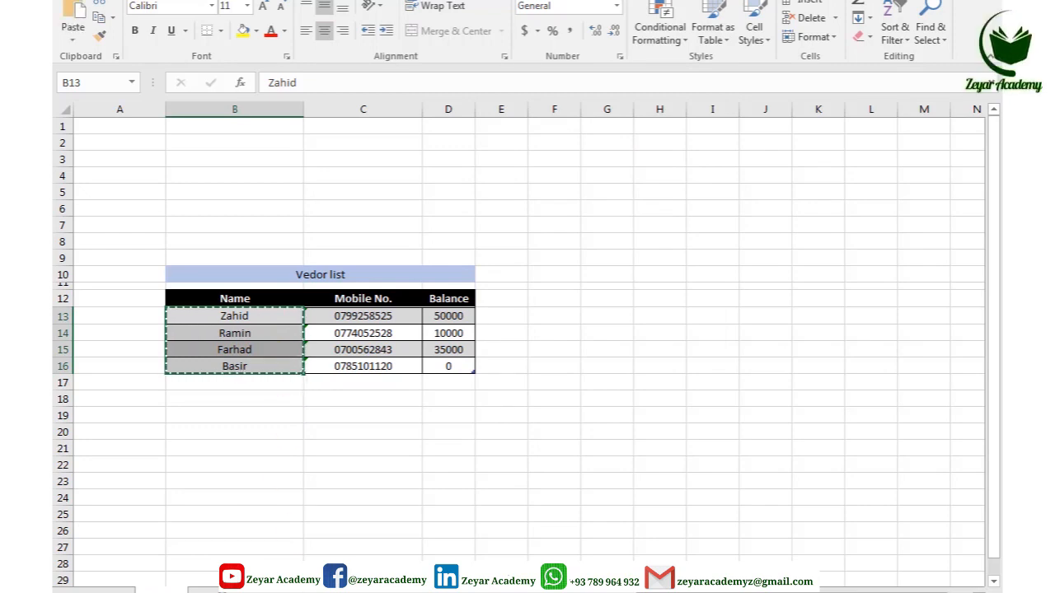
pyautogui.click(263, 592)
pyautogui.click(115, 198)
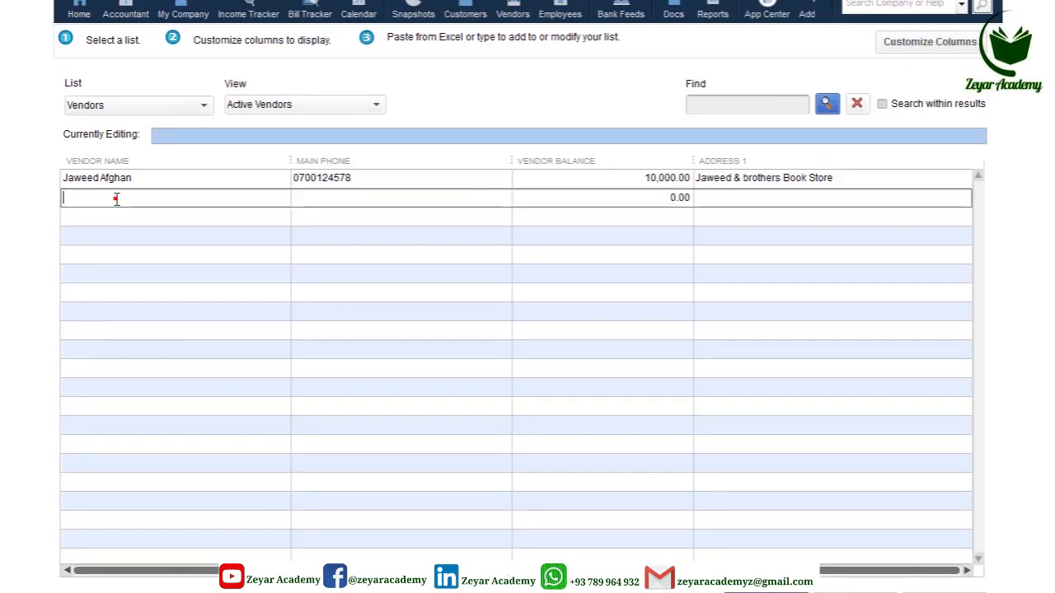
# Step: Paste the four vendor names, then copy their mobile numbers from Excel into Main Phone
pyautogui.hotkey('ctrl', 'v')
pyautogui.click(313, 198)
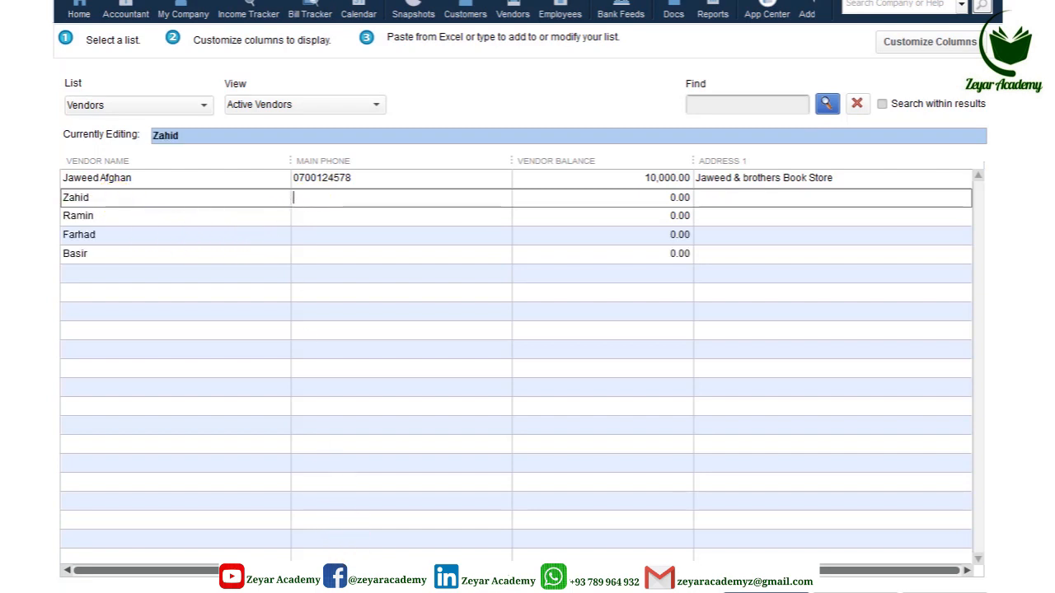
pyautogui.hotkey('alt', 'Tab')
pyautogui.moveTo(346, 315); pyautogui.dragTo(352, 365)
pyautogui.hotkey('ctrl', 'c')
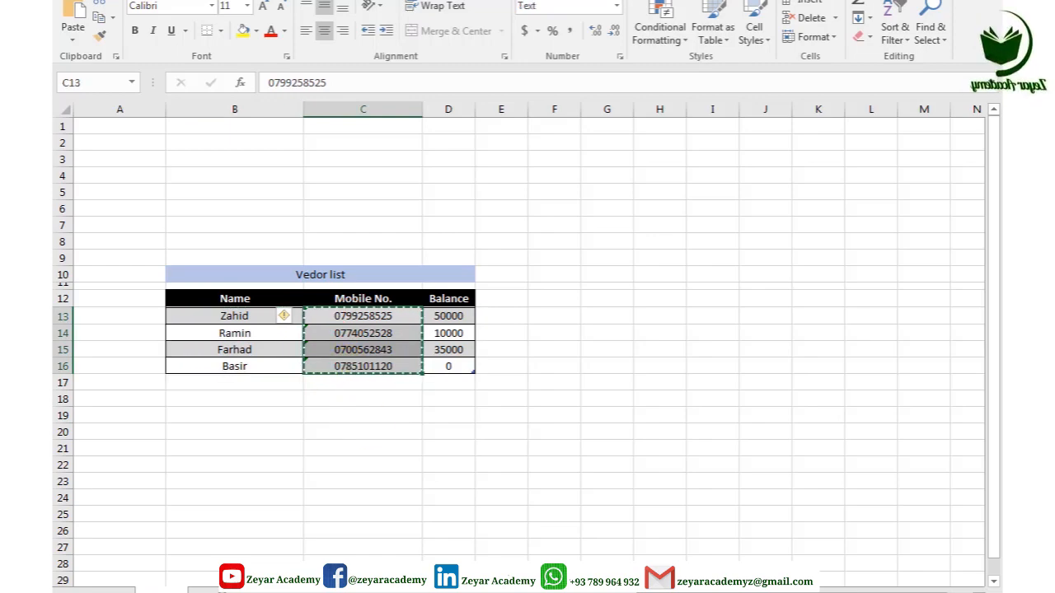
pyautogui.hotkey('alt', 'Tab')
pyautogui.click(337, 200)
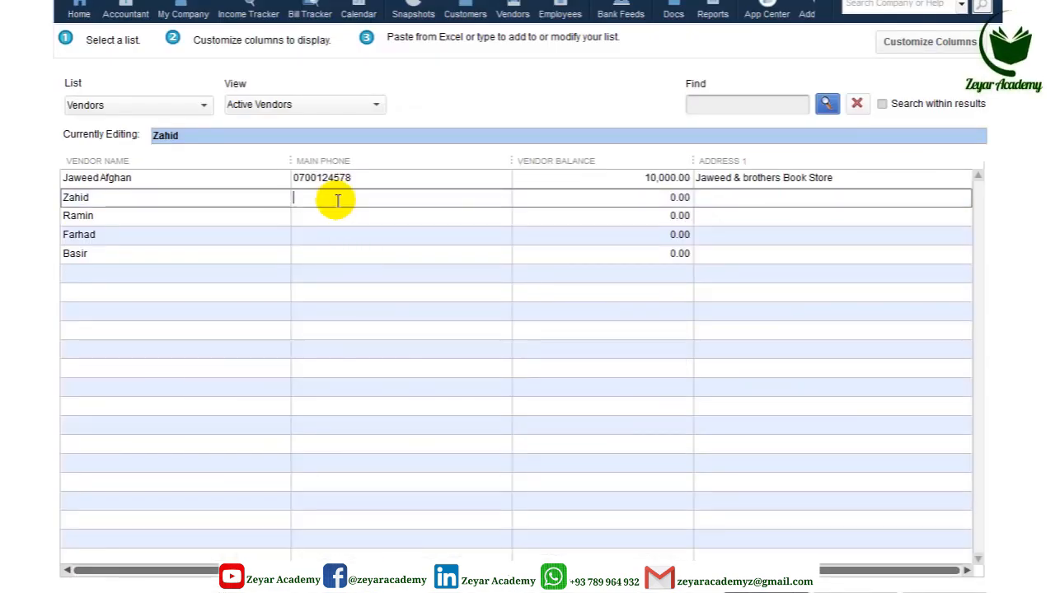
pyautogui.hotkey('ctrl', 'v')
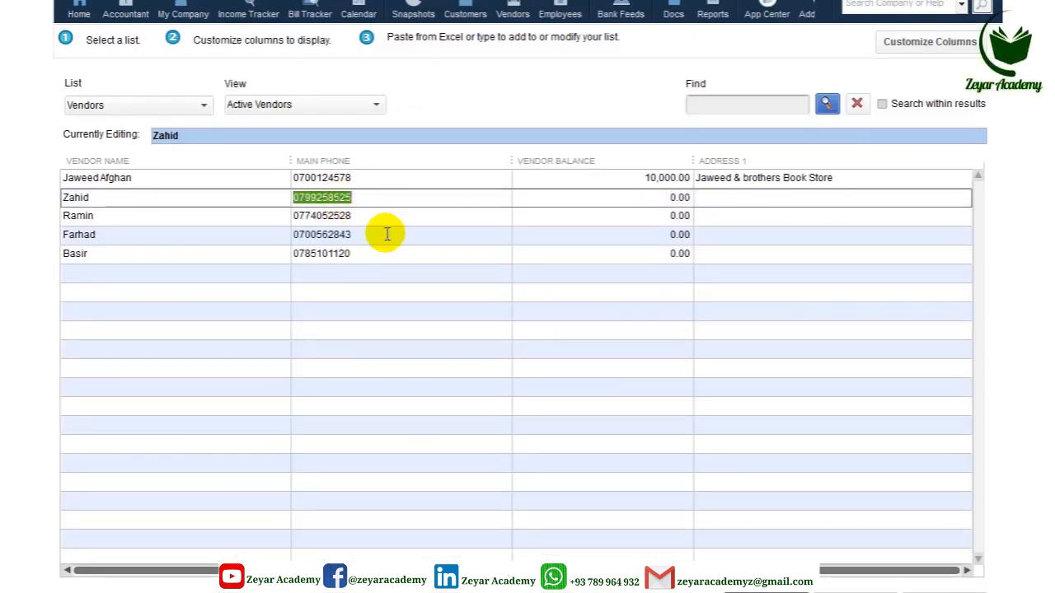
# Step: Select the first new Vendor Balance cell and the Balance figures in Excel
pyautogui.click(632, 198)
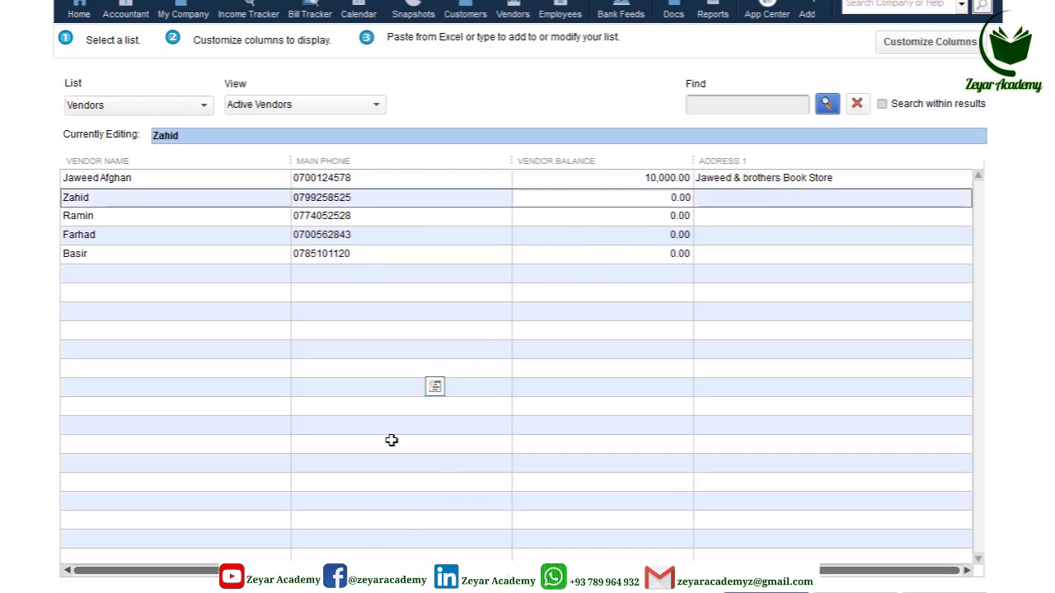
pyautogui.hotkey('alt', 'Tab')
pyautogui.moveTo(448, 317); pyautogui.dragTo(448, 343)
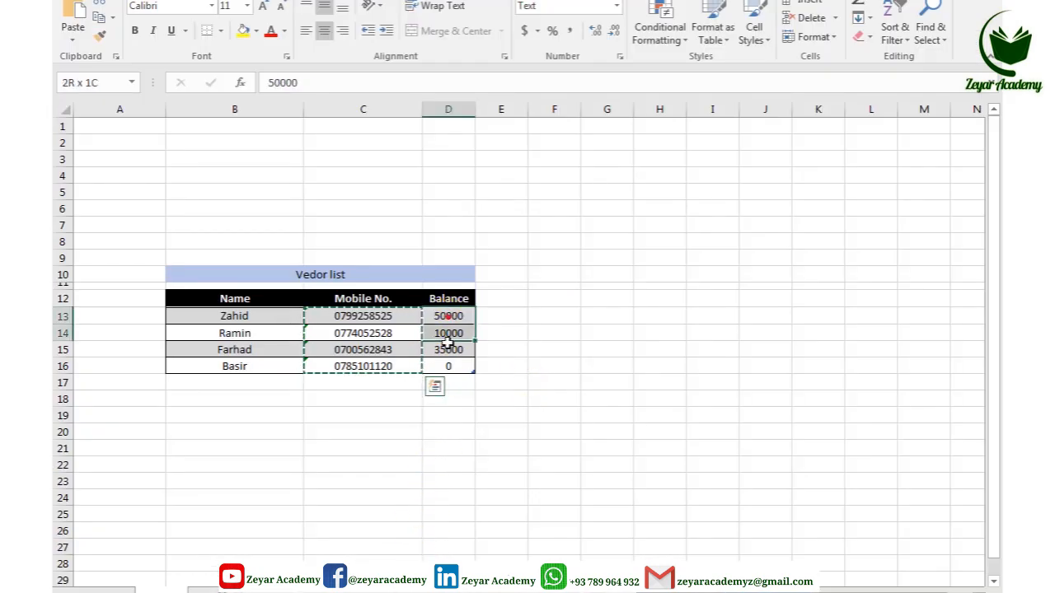
# Step: Enter 50000 in cell F13 and apply Comma Style so it shows 50,000.00
pyautogui.hotkey('ctrl', 'c')
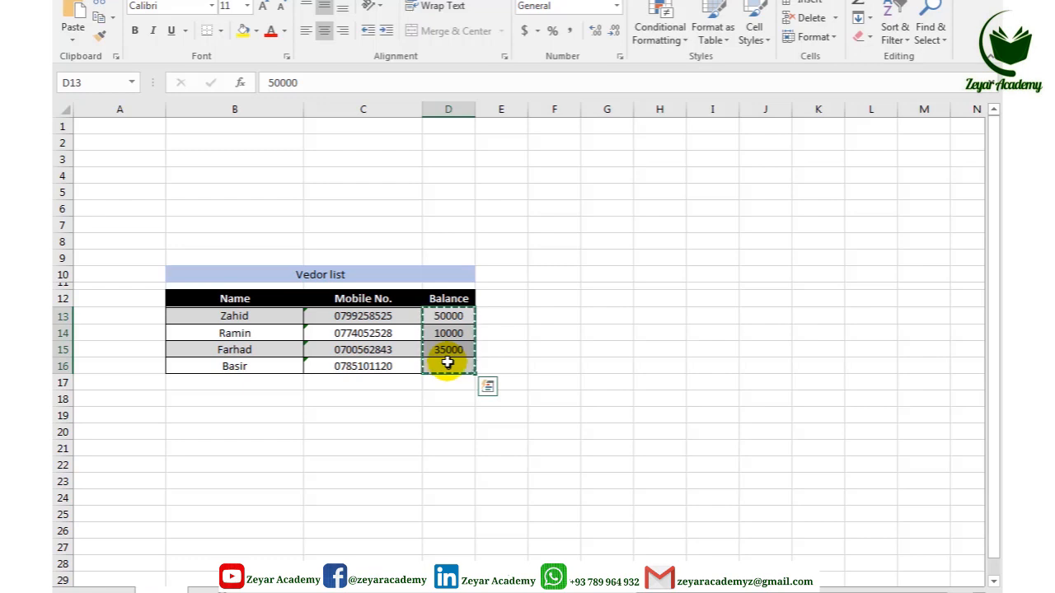
pyautogui.click(489, 323)
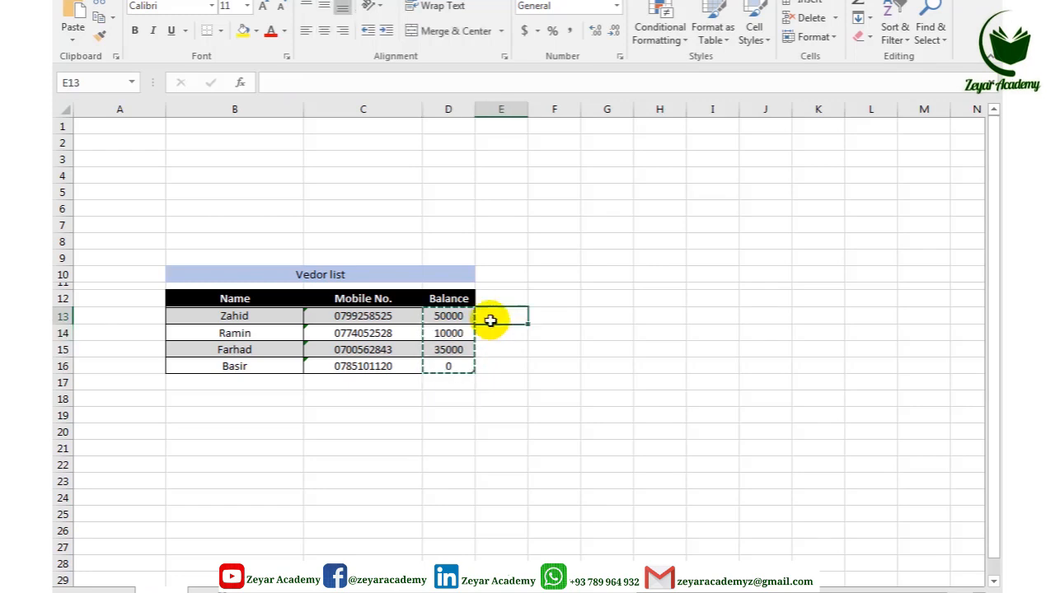
pyautogui.click(550, 311)
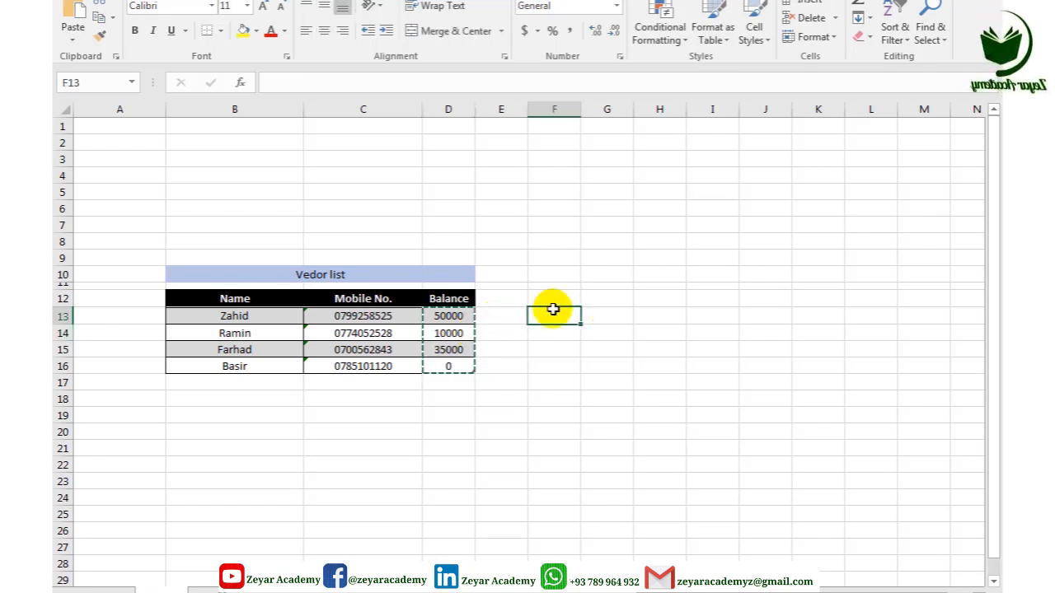
pyautogui.write('5')
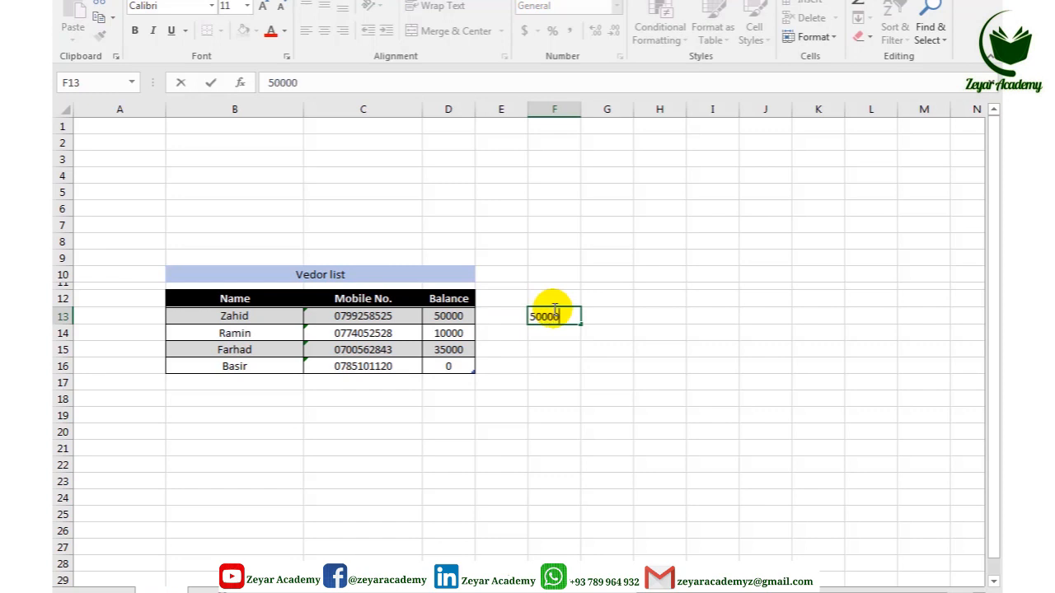
pyautogui.write('0000')
pyautogui.press('Return')
pyautogui.click(565, 314)
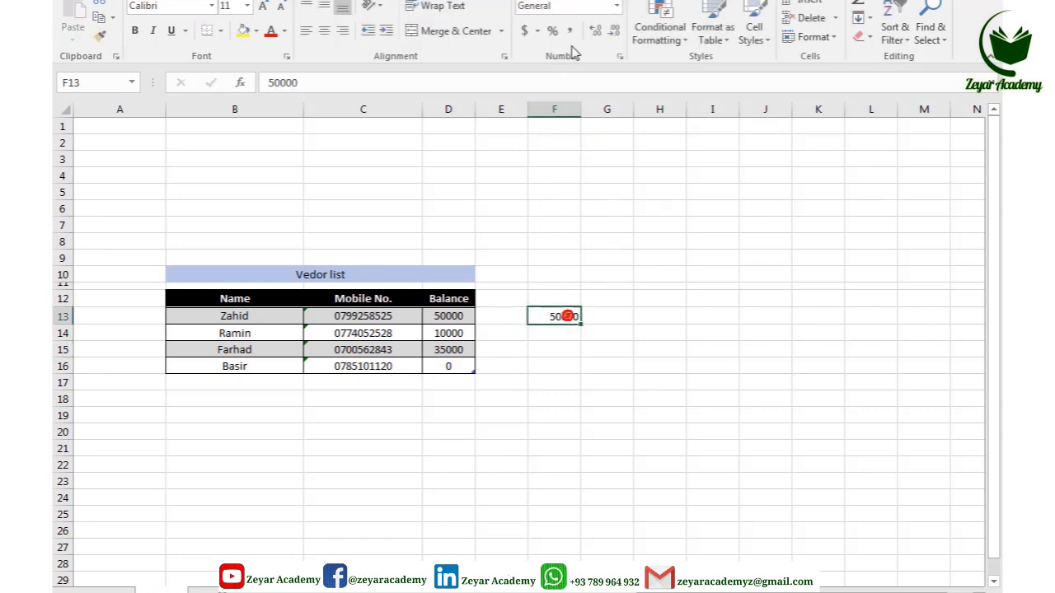
pyautogui.click(570, 31)
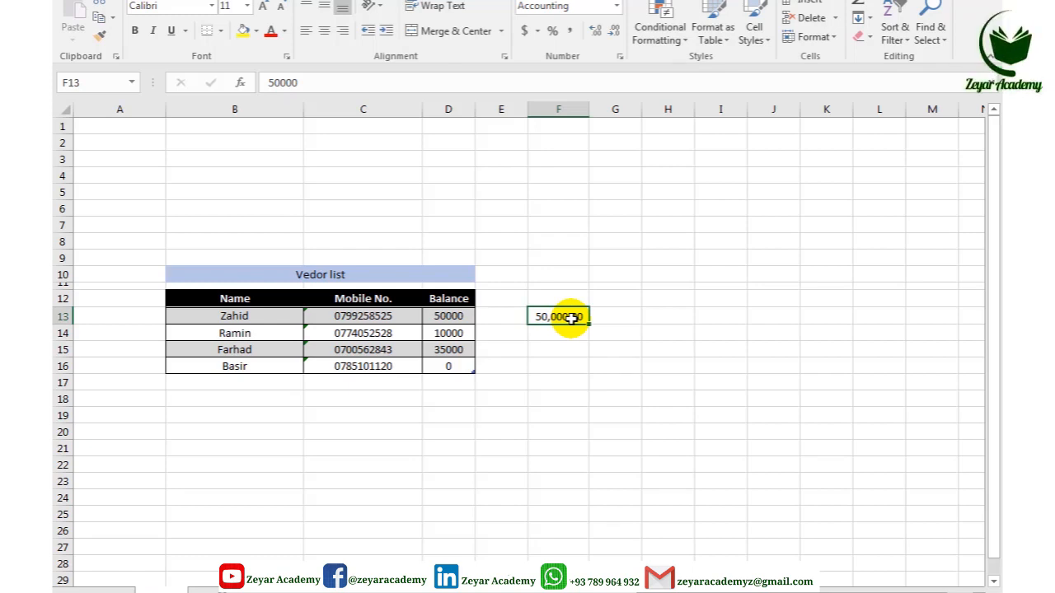
# Step: Copy the four Balance figures again and switch back to QuickBooks
pyautogui.moveTo(452, 319); pyautogui.dragTo(451, 366)
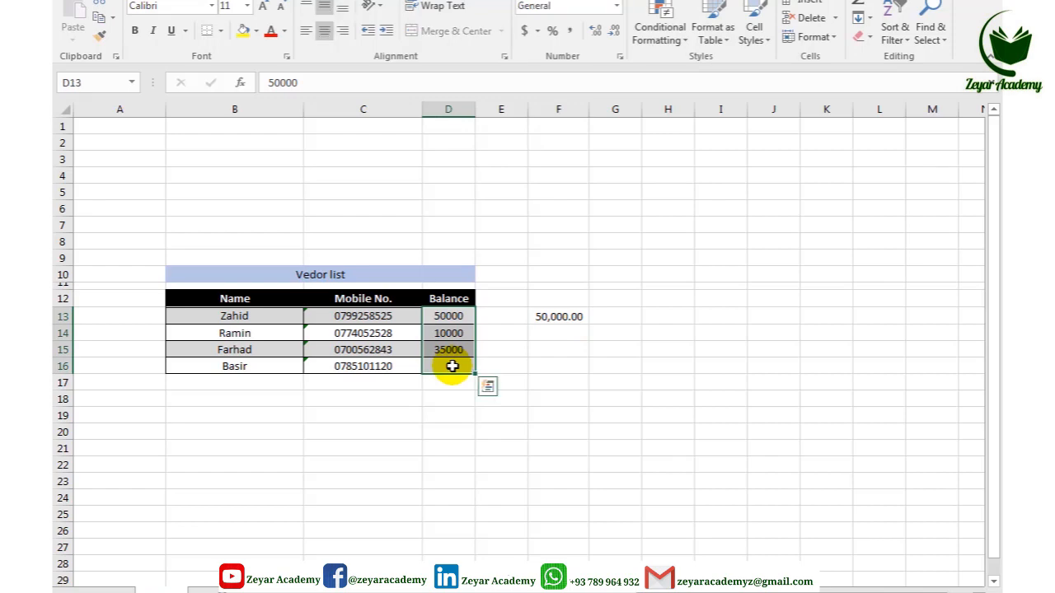
pyautogui.hotkey('ctrl', 'c')
pyautogui.click(384, 591)
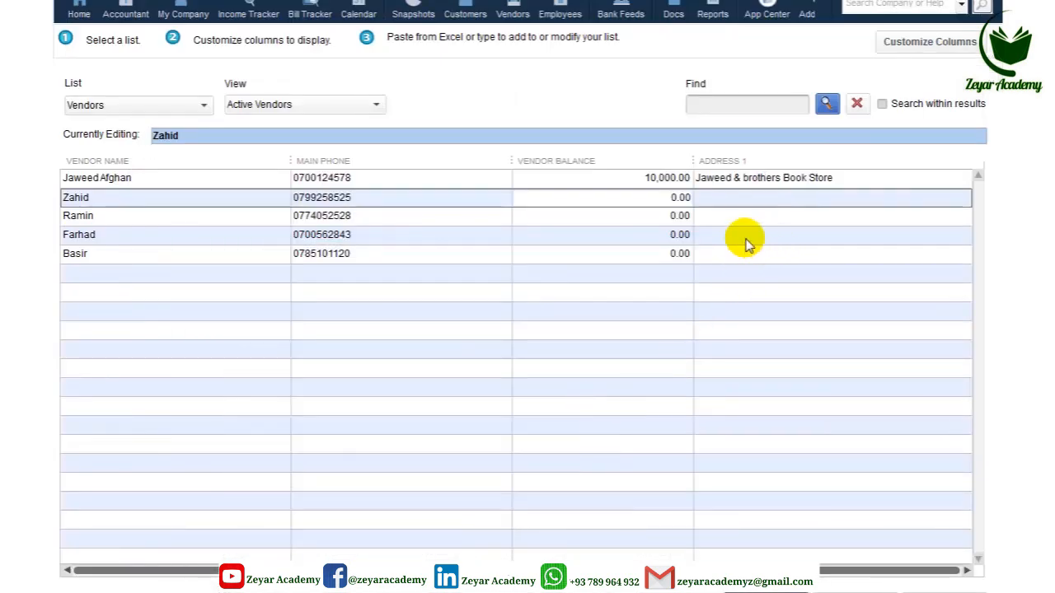
# Step: Paste balances 50,000.00, 10,000.00, 35,000.00 and 0.00 into the new vendors' Vendor Balance cells, checking against Excel
pyautogui.click(657, 197)
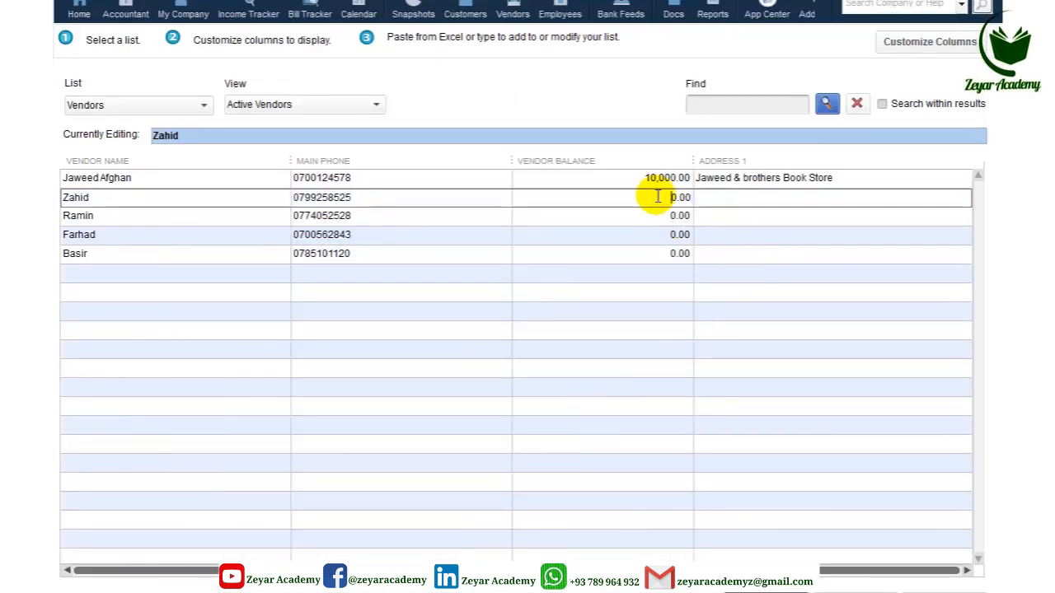
pyautogui.hotkey('ctrl', 'v')
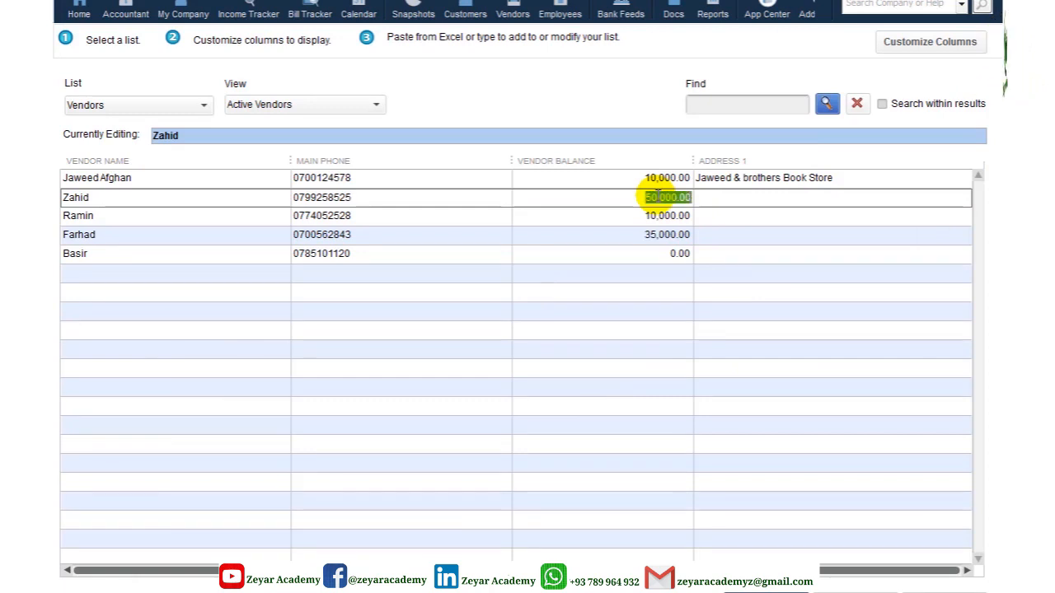
pyautogui.click(645, 256)
pyautogui.click(707, 198)
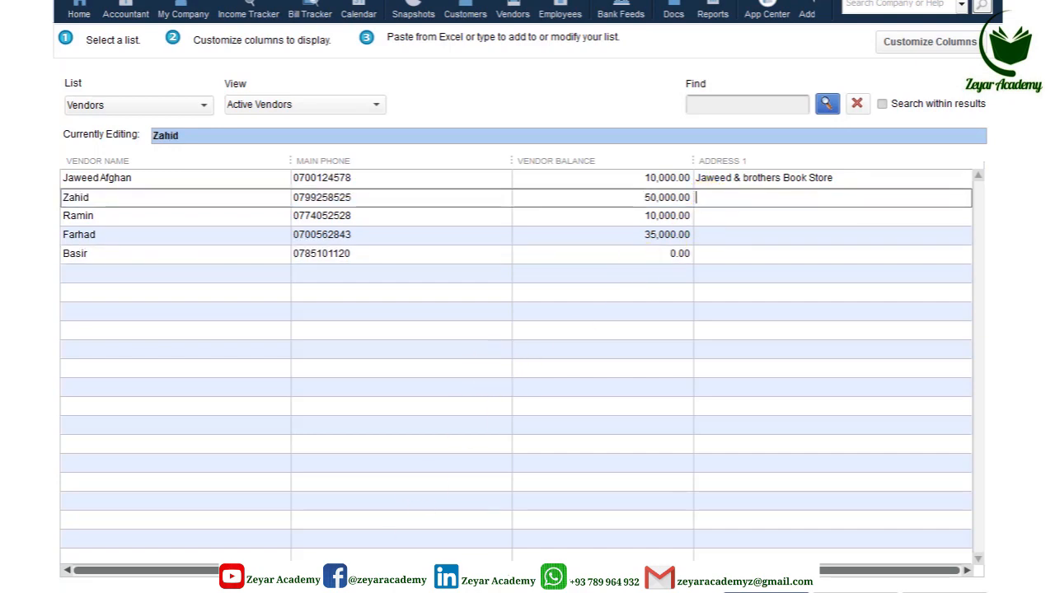
pyautogui.hotkey('alt', 'Tab')
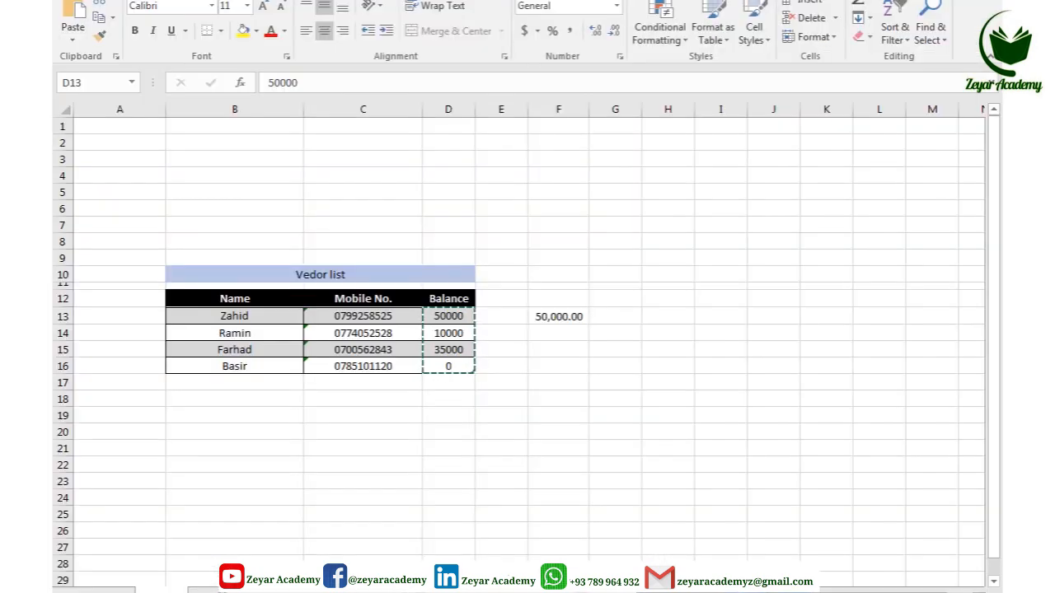
pyautogui.hotkey('alt', 'Tab')
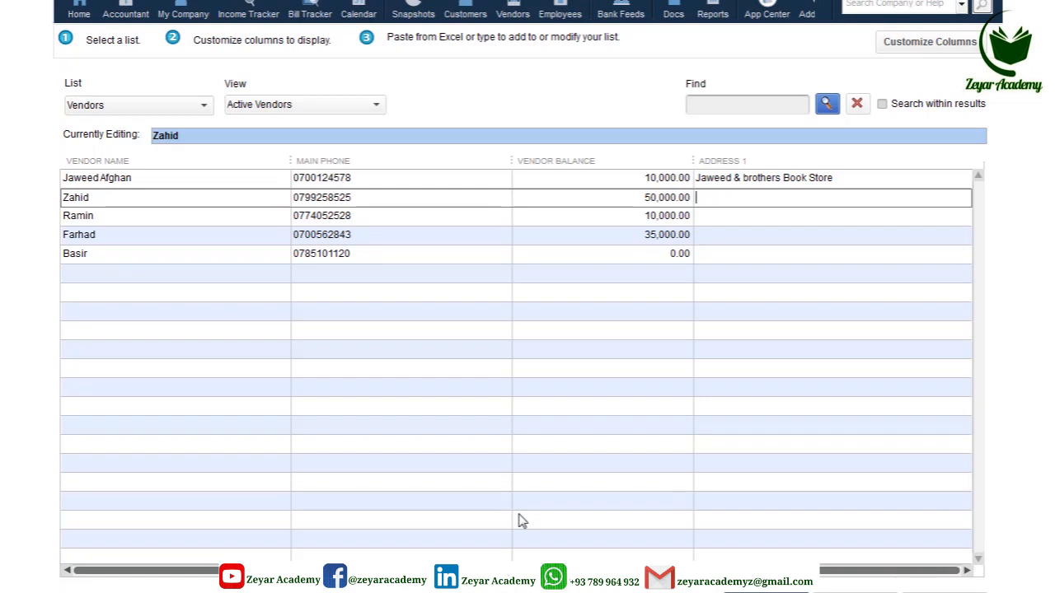
pyautogui.click(713, 215)
# Step: Save the four new vendor records, acknowledge the Record(s) Saved message, and close the grid
pyautogui.click(713, 235)
pyautogui.click(714, 254)
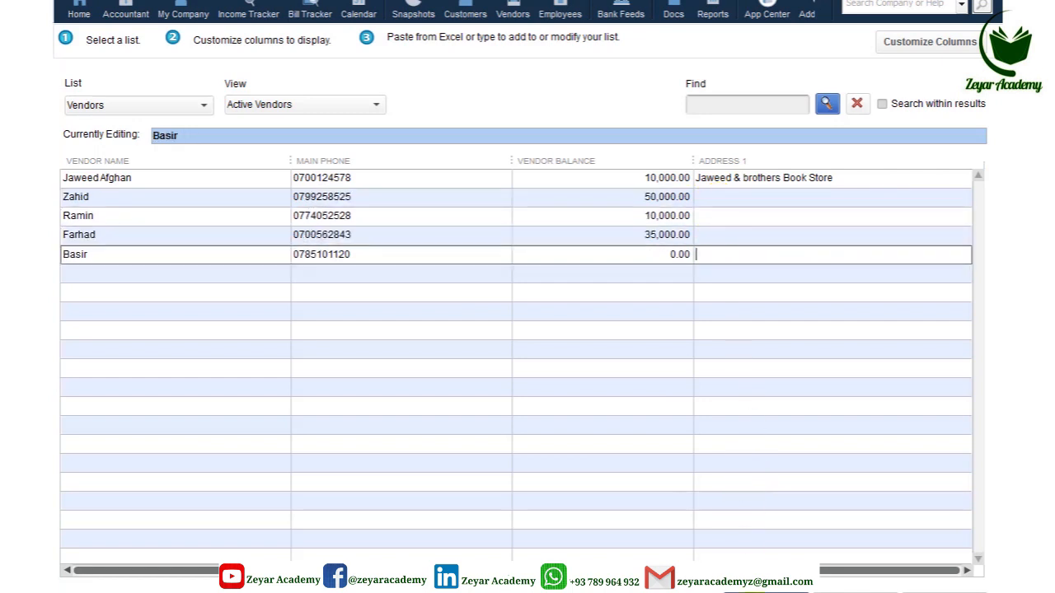
pyautogui.click(766, 592)
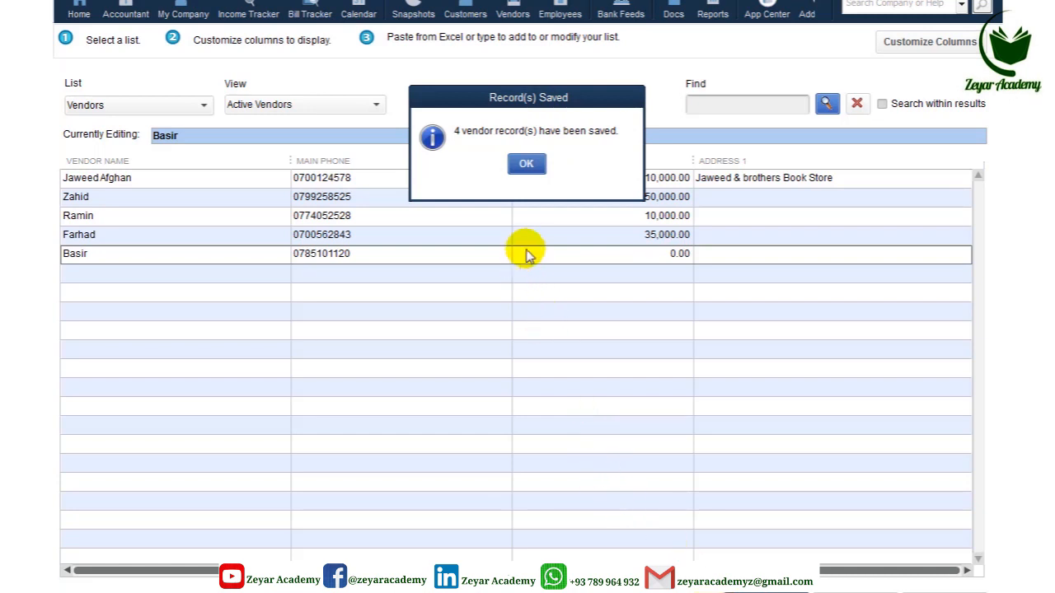
pyautogui.click(526, 164)
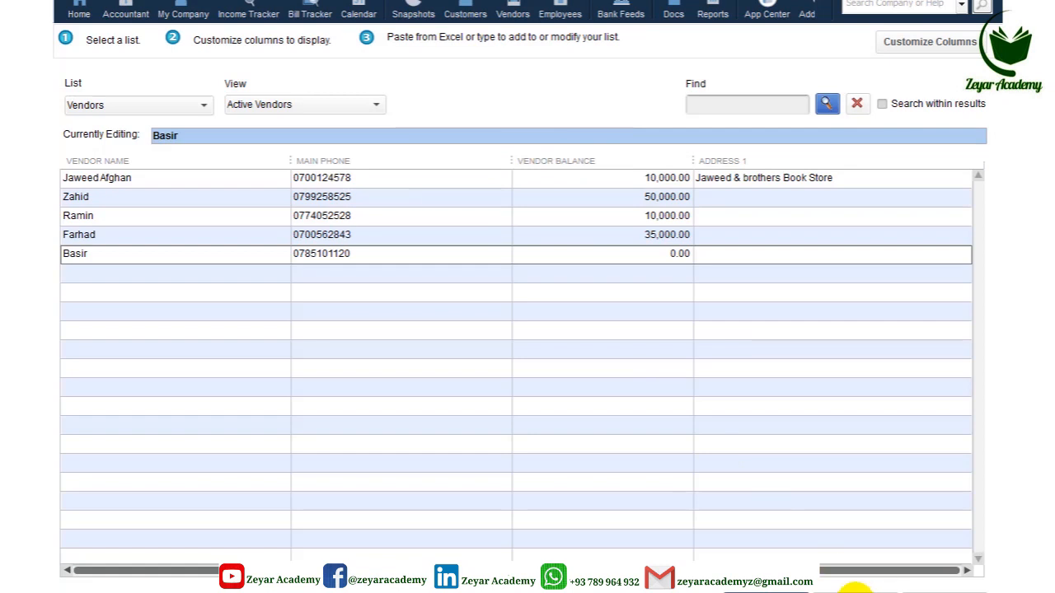
pyautogui.click(855, 590)
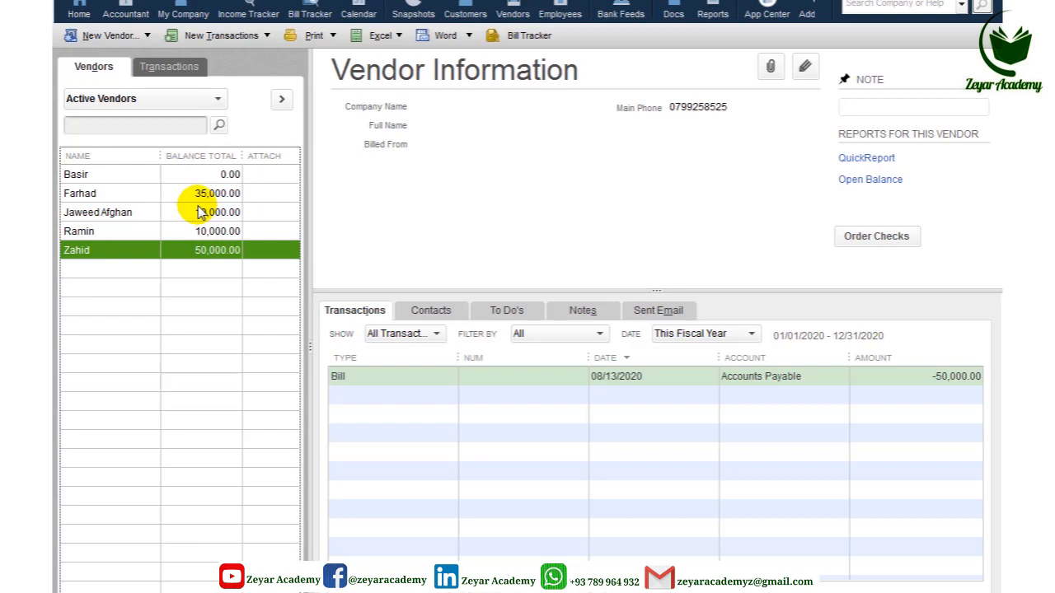
# Step: Dismiss the New Vendor menu and select the existing book-store vendor in the vendor list
pyautogui.click(105, 35)
pyautogui.click(155, 272)
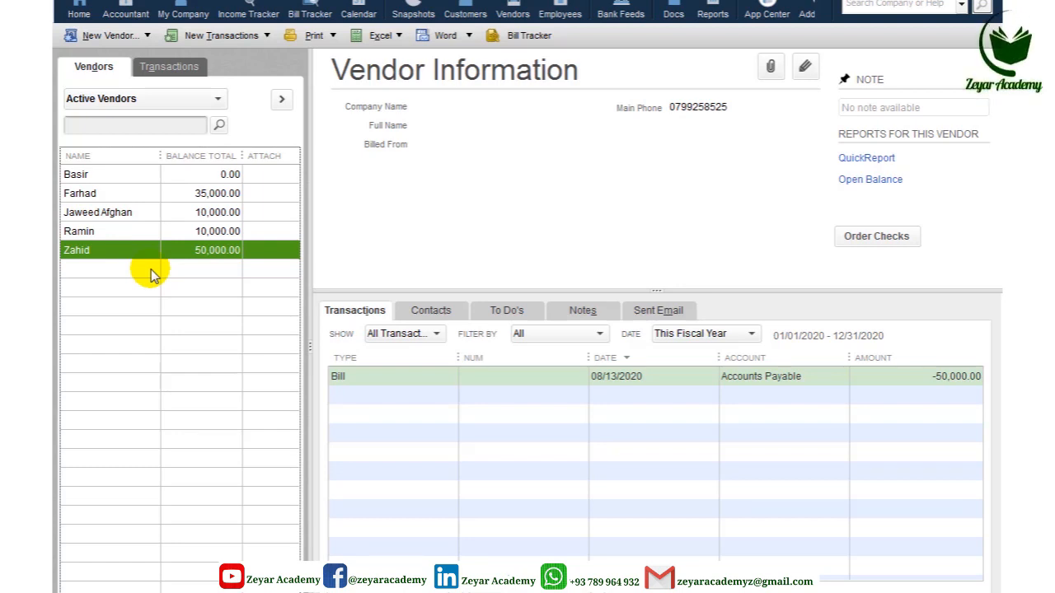
pyautogui.press('Up')
pyautogui.press('Up')
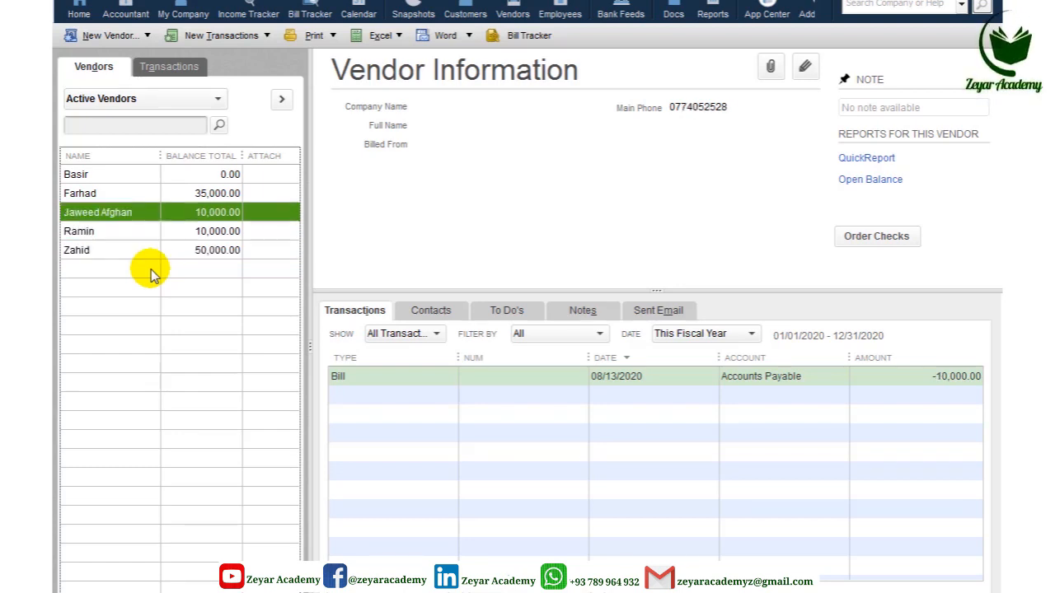